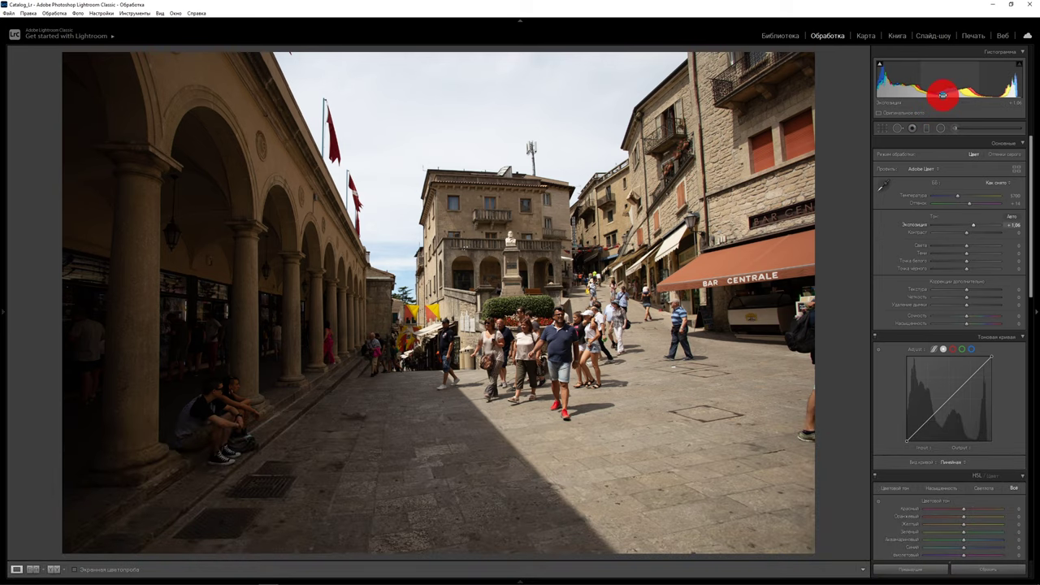
Drag Exposure in the histogram down, then back up, settling at +0.82
{"action": "mouse_move", "coordinate": [942, 96]}
{"action": "left_mouse_down"}
{"action": "mouse_move", "coordinate": [899, 93]}
{"action": "mouse_move", "coordinate": [1002, 86]}
{"action": "mouse_move", "coordinate": [929, 94]}
{"action": "left_mouse_up"}
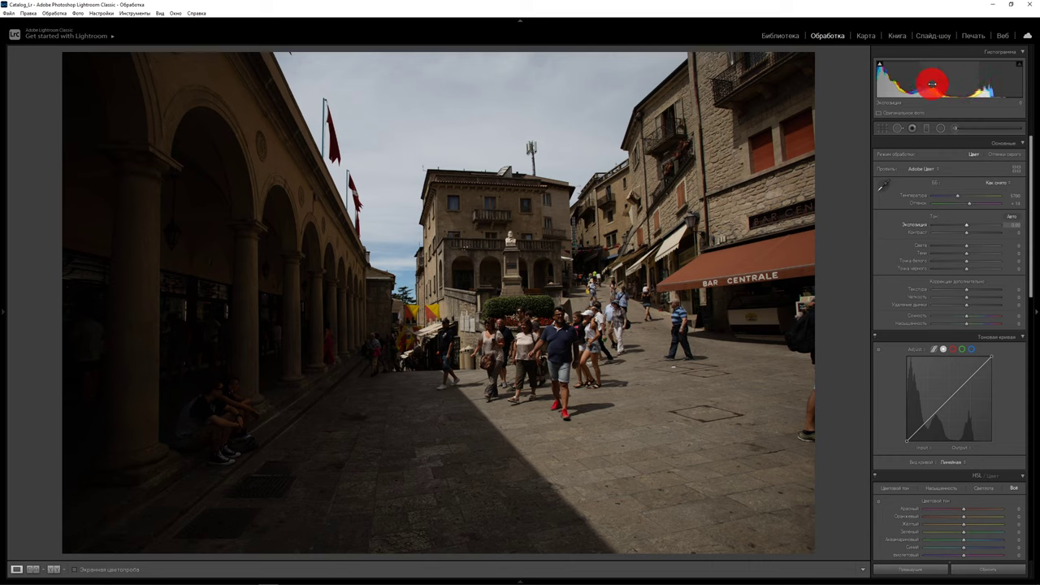
{"action": "left_click_drag", "start_coordinate": [932, 84], "coordinate": [949, 80]}
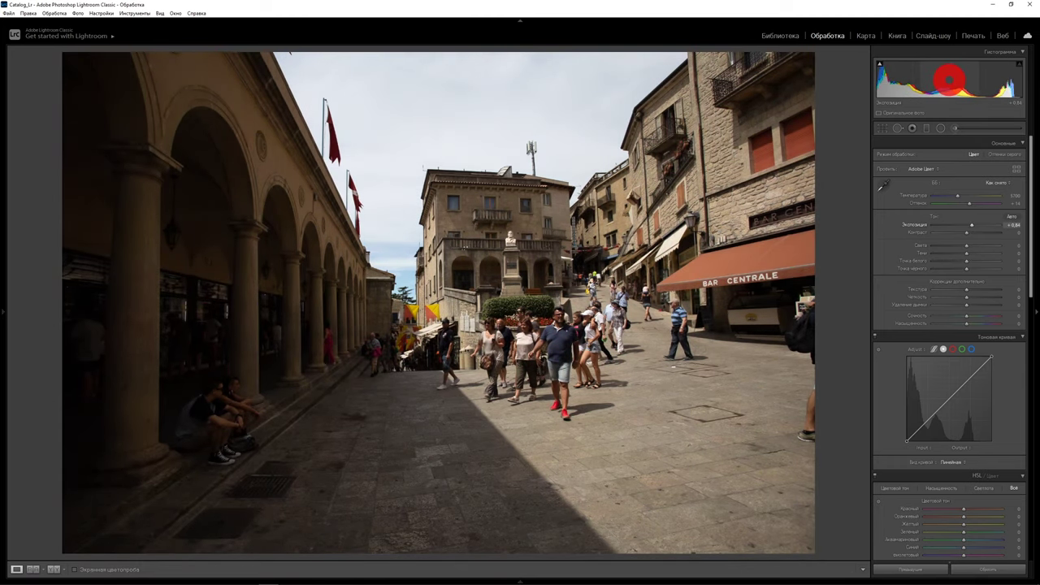
{"action": "left_click_drag", "start_coordinate": [949, 80], "coordinate": [932, 85]}
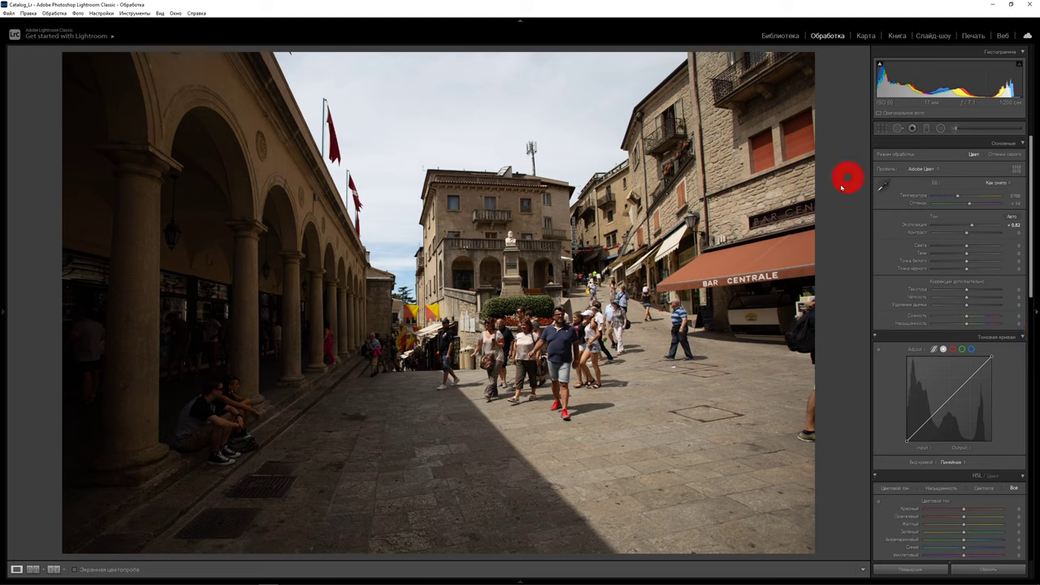
Raise Exposure to +1.24, then scroll the right panel down to Lens Corrections and Transform
{"action": "left_click", "coordinate": [1023, 143]}
{"action": "left_click", "coordinate": [1022, 143]}
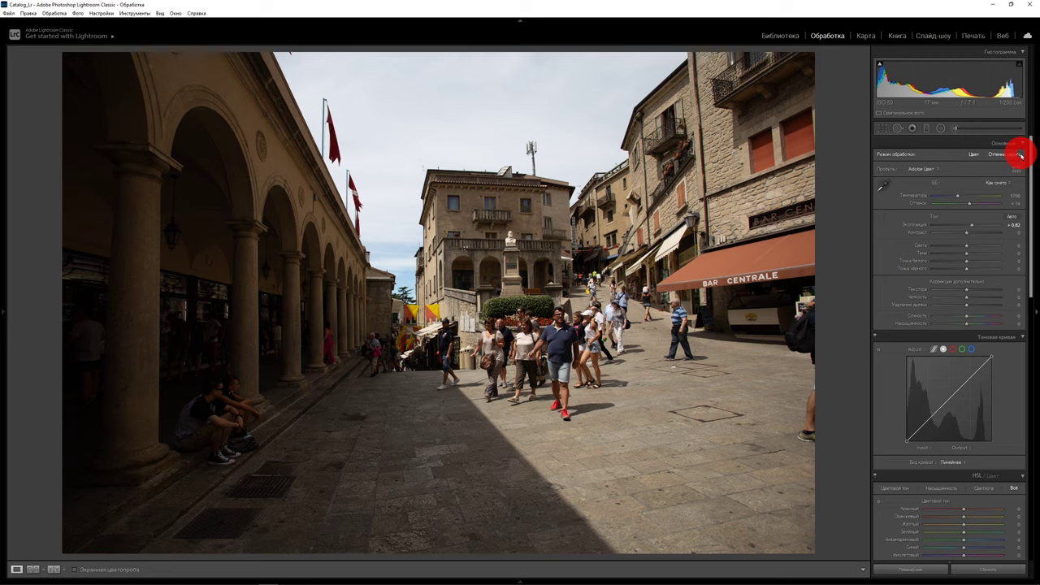
{"action": "left_click_drag", "start_coordinate": [971, 225], "coordinate": [976, 225]}
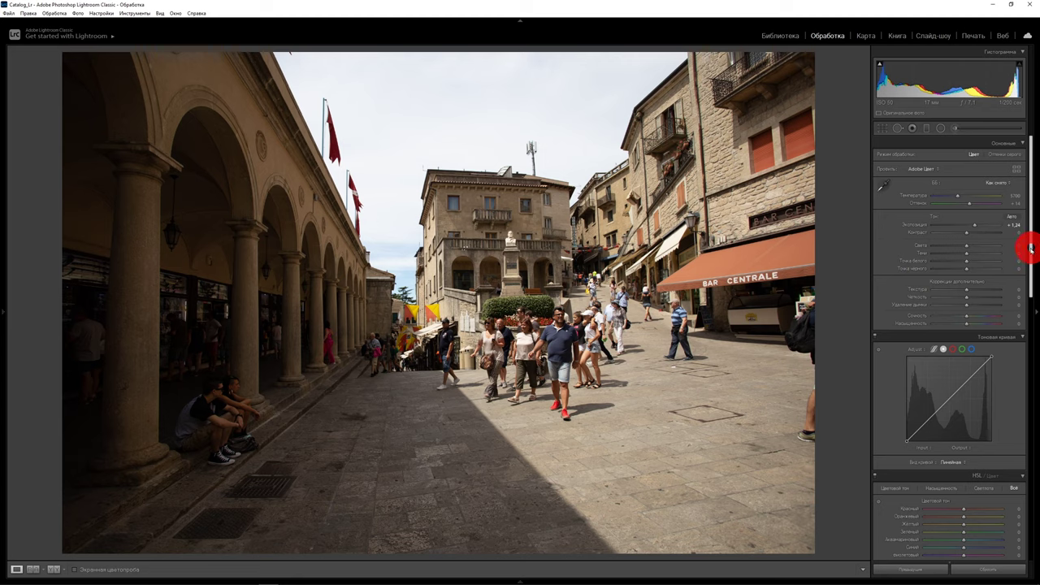
{"action": "left_click_drag", "start_coordinate": [1031, 248], "coordinate": [1030, 504]}
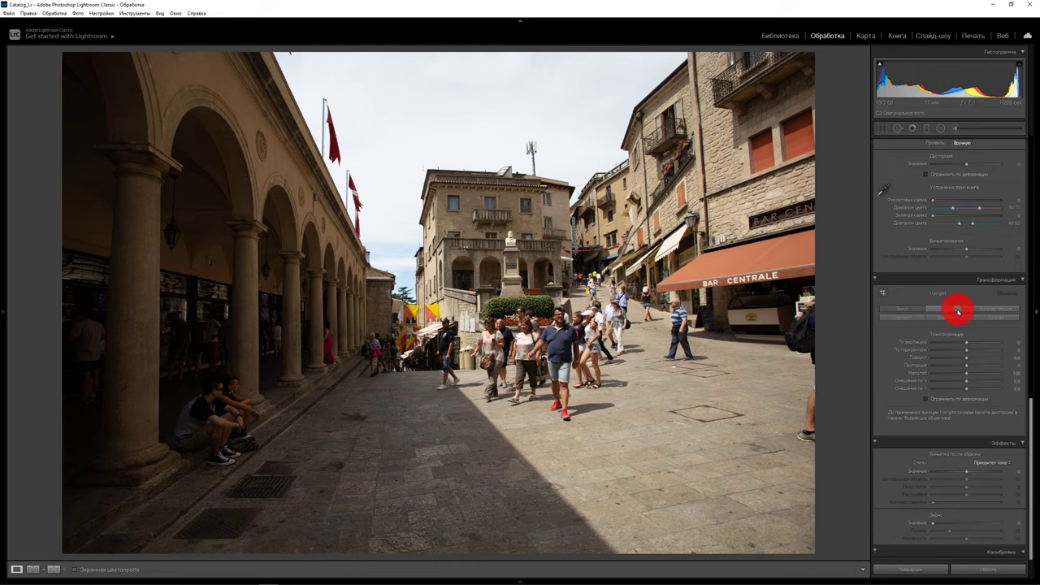
In Transform, apply Upright Auto, set Rotate to -0.8, and enable Constrain Crop
{"action": "left_click", "coordinate": [958, 311]}
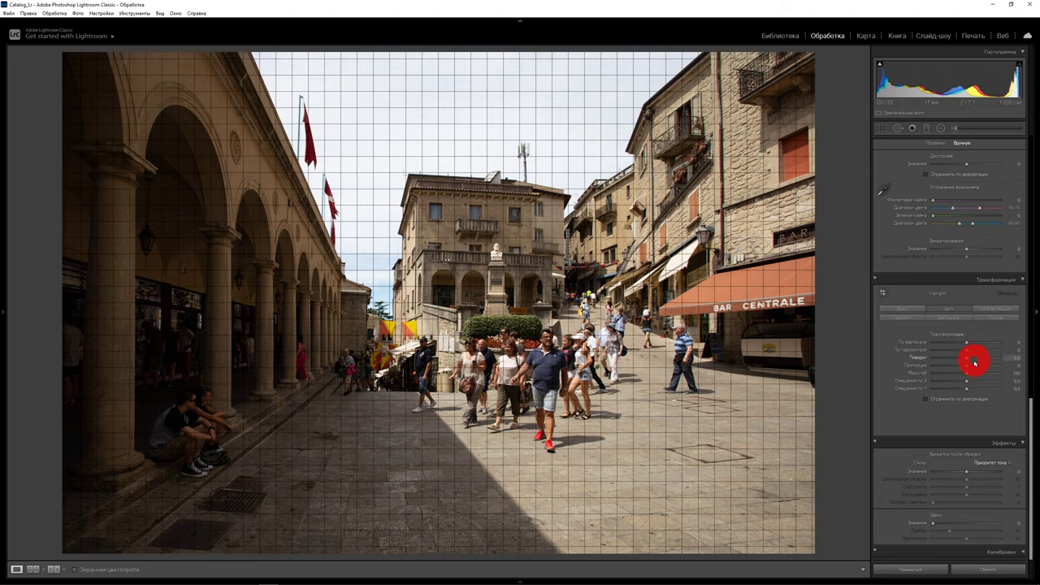
{"action": "left_click_drag", "start_coordinate": [967, 359], "coordinate": [963, 360]}
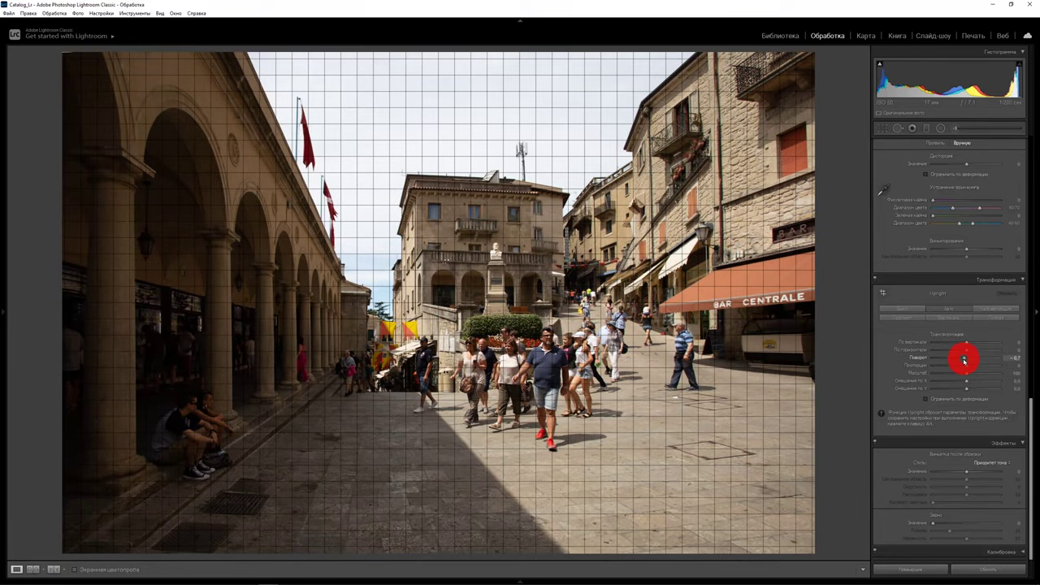
{"action": "left_click_drag", "start_coordinate": [964, 360], "coordinate": [960, 360]}
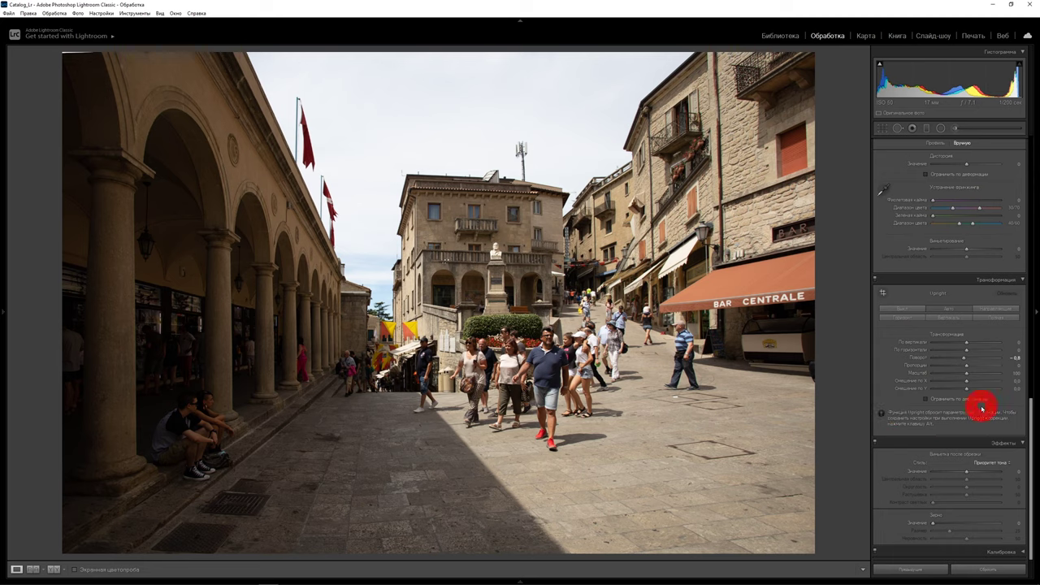
{"action": "left_click_drag", "start_coordinate": [982, 379], "coordinate": [984, 378]}
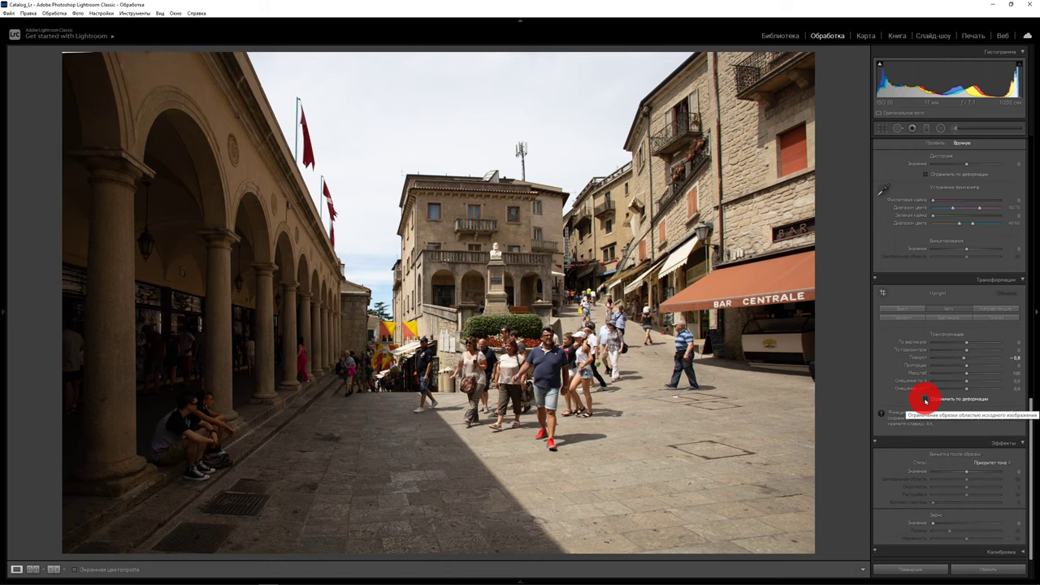
{"action": "left_click", "coordinate": [925, 400]}
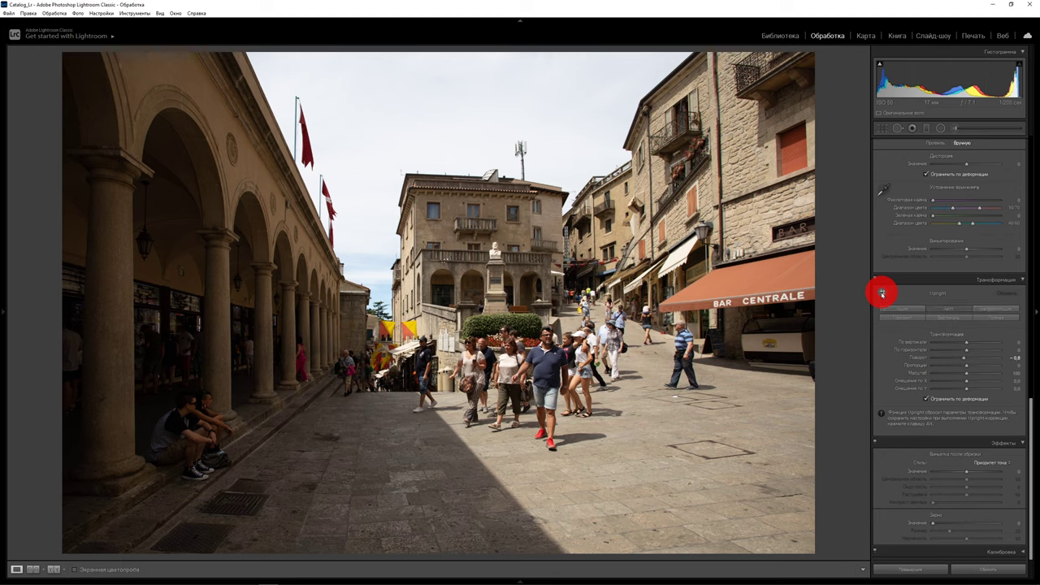
Turn off the Guided Upright tool and scroll back up to the Basic panel
{"action": "left_click", "coordinate": [882, 293]}
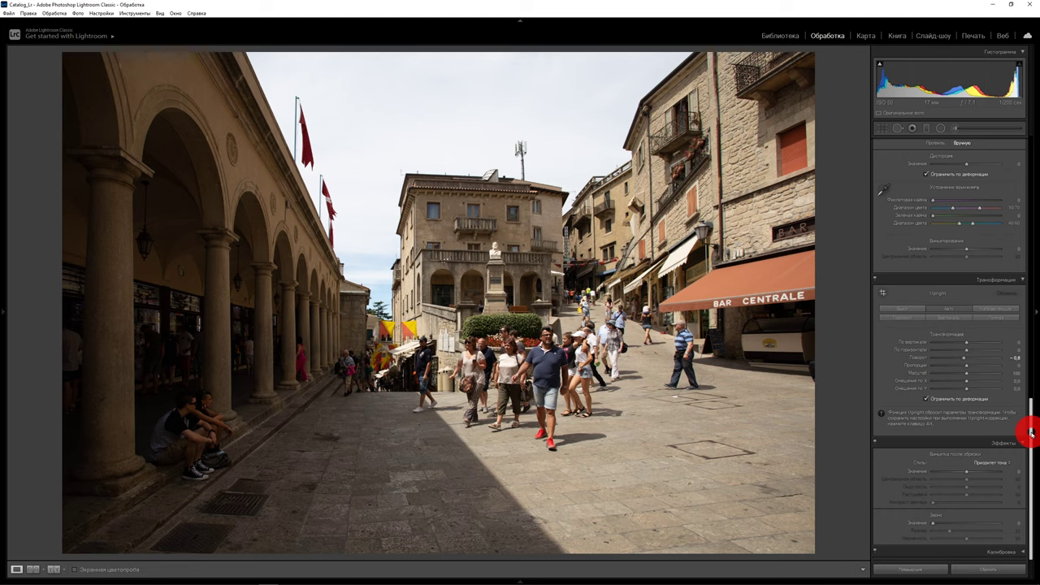
{"action": "left_click_drag", "start_coordinate": [1031, 431], "coordinate": [1024, 128]}
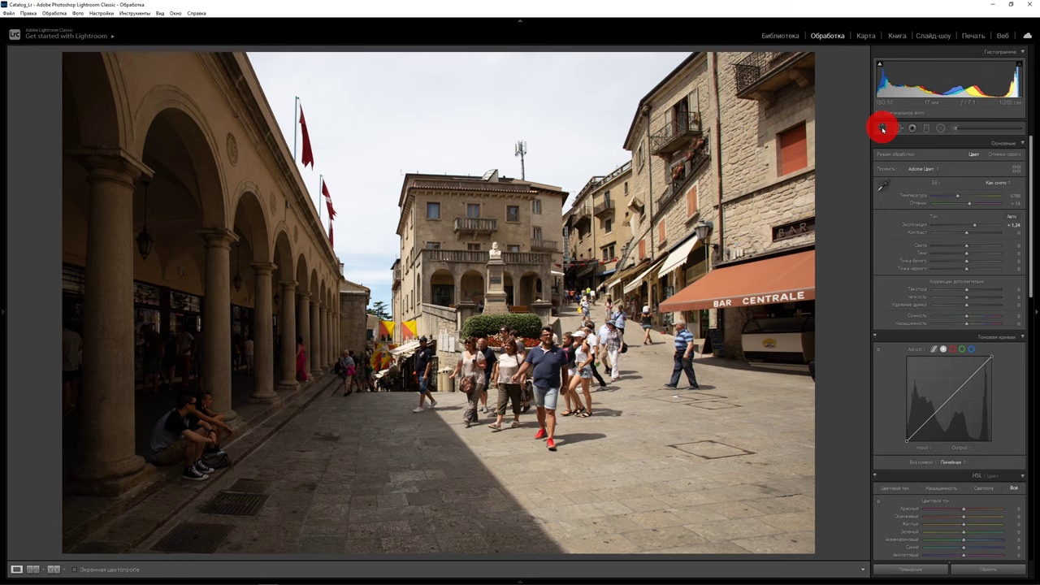
Open Crop & Straighten and set the crop aspect ratio to 4 x 5
{"action": "left_click", "coordinate": [882, 127]}
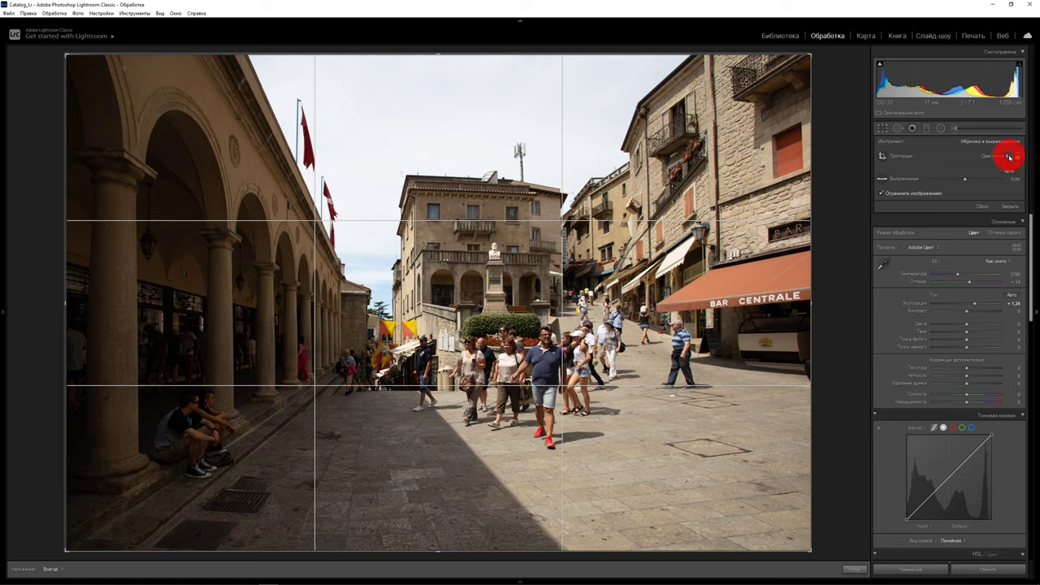
{"action": "left_click", "coordinate": [1007, 157]}
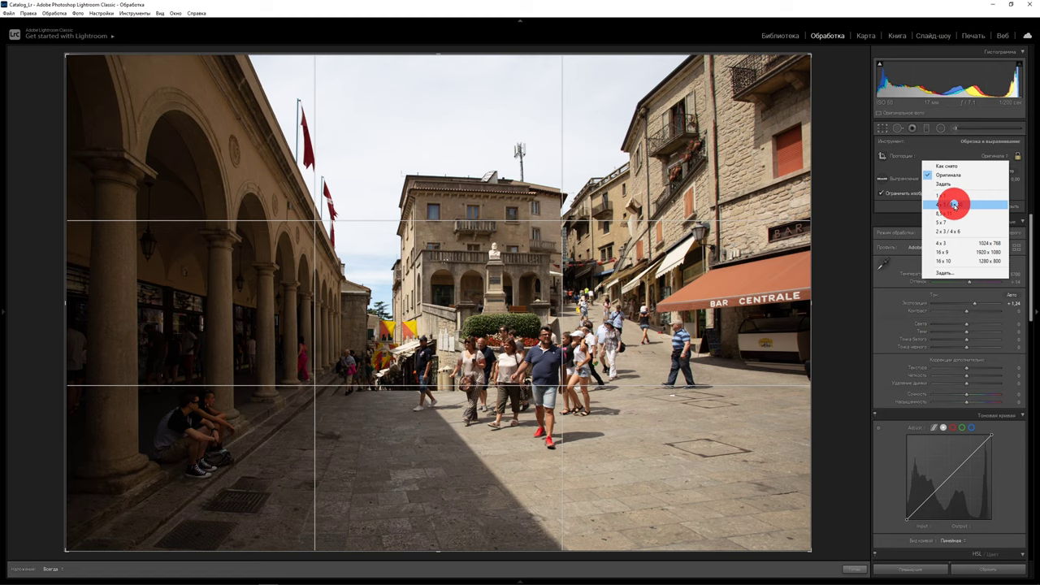
{"action": "left_click", "coordinate": [954, 204]}
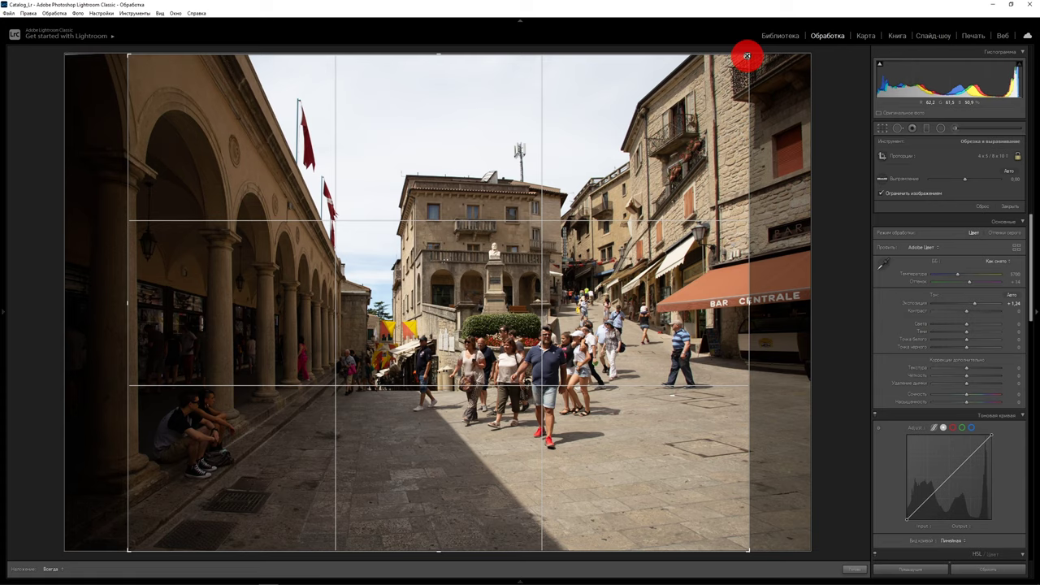
Narrow the crop and shift the photo to centre the distant building and crowd
{"action": "left_click_drag", "start_coordinate": [746, 57], "coordinate": [662, 55]}
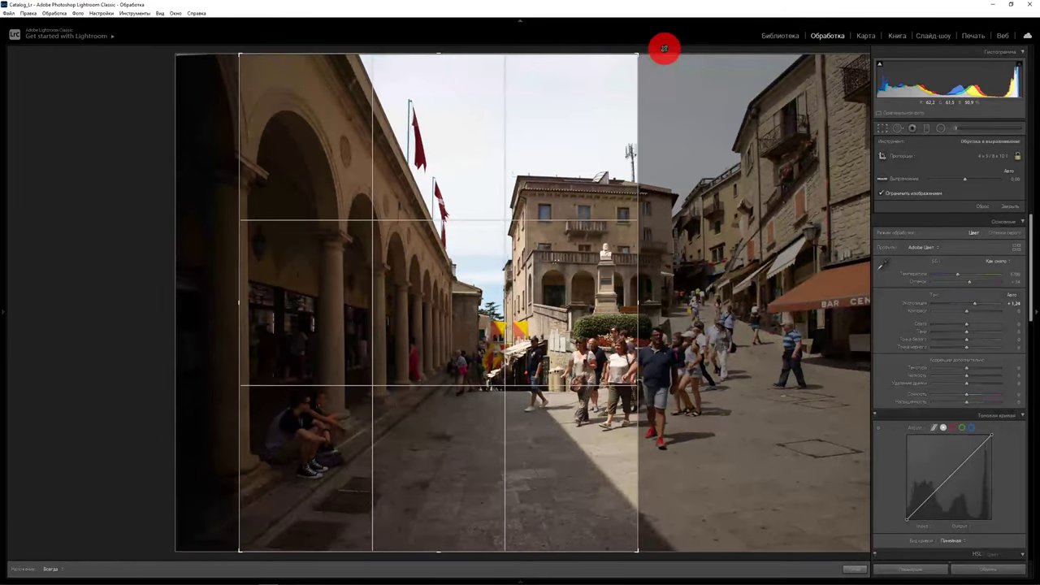
{"action": "left_click_drag", "start_coordinate": [534, 160], "coordinate": [418, 162]}
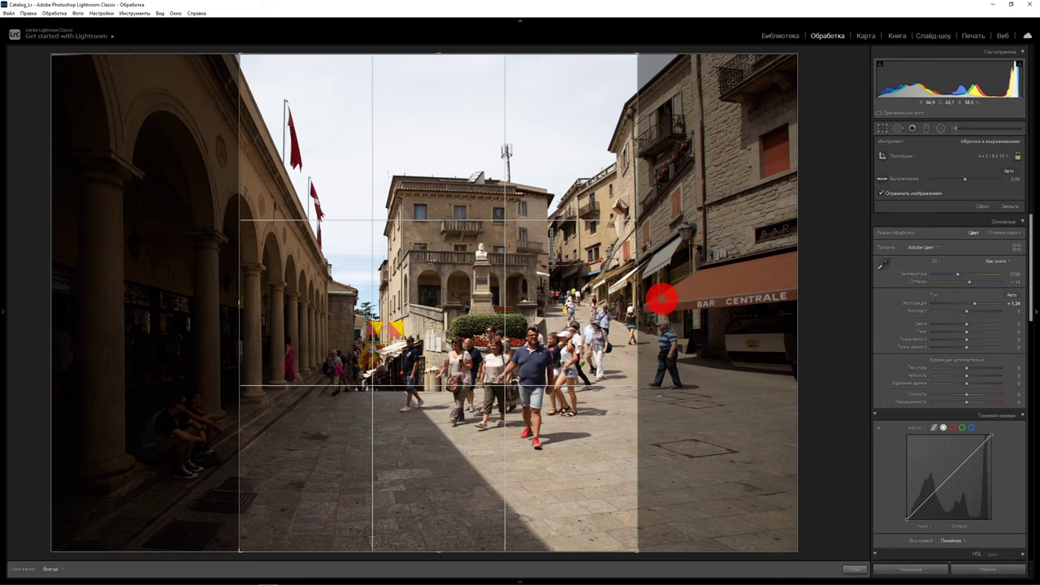
{"action": "mouse_move", "coordinate": [417, 288]}
{"action": "left_mouse_down"}
{"action": "mouse_move", "coordinate": [383, 286]}
{"action": "mouse_move", "coordinate": [418, 281]}
{"action": "mouse_move", "coordinate": [407, 282]}
{"action": "left_mouse_up"}
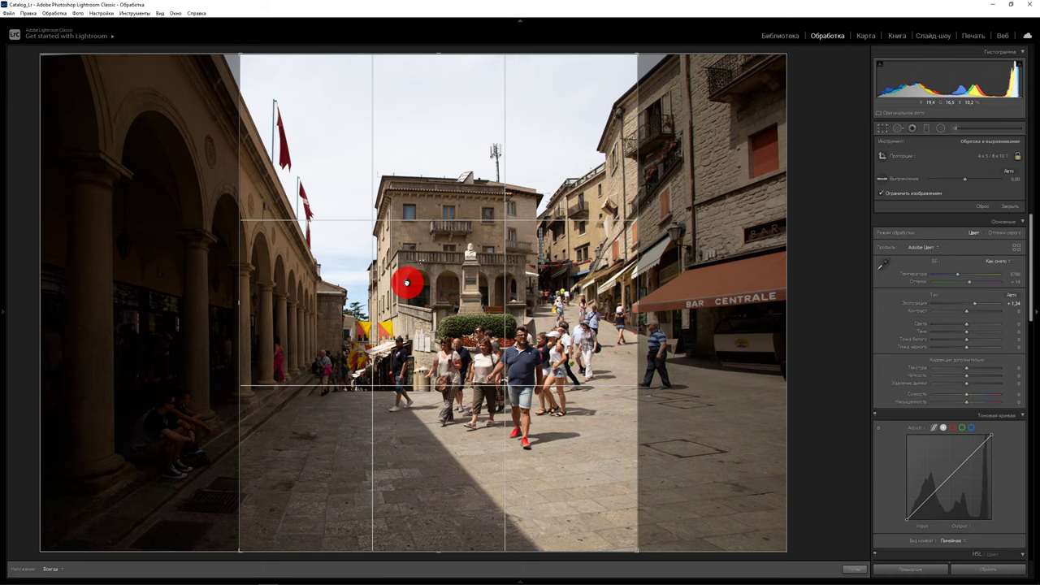
{"action": "left_click_drag", "start_coordinate": [406, 282], "coordinate": [413, 295]}
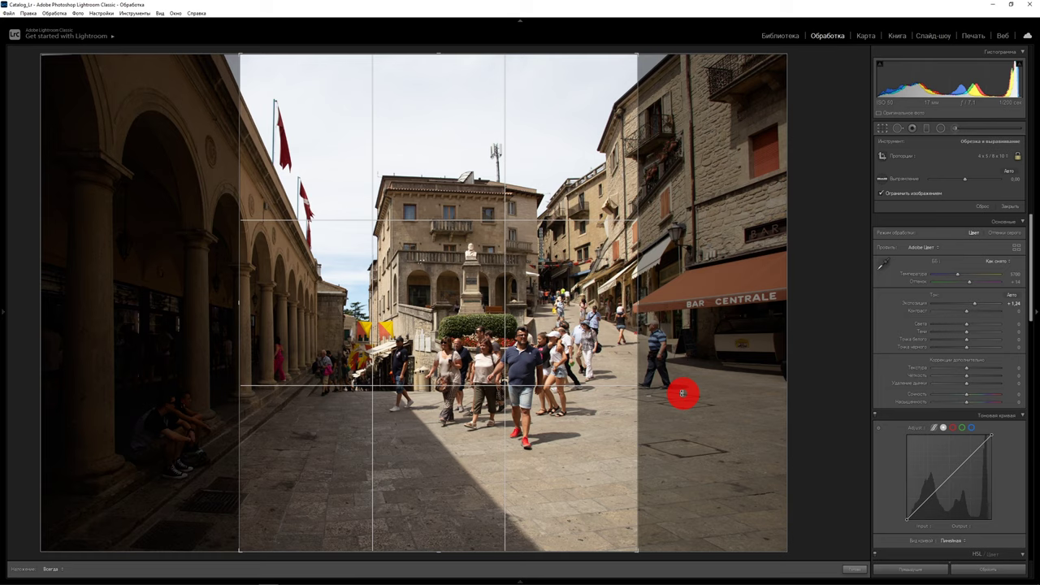
Change the crop aspect ratio to 16 x 9
{"action": "left_click", "coordinate": [1007, 159]}
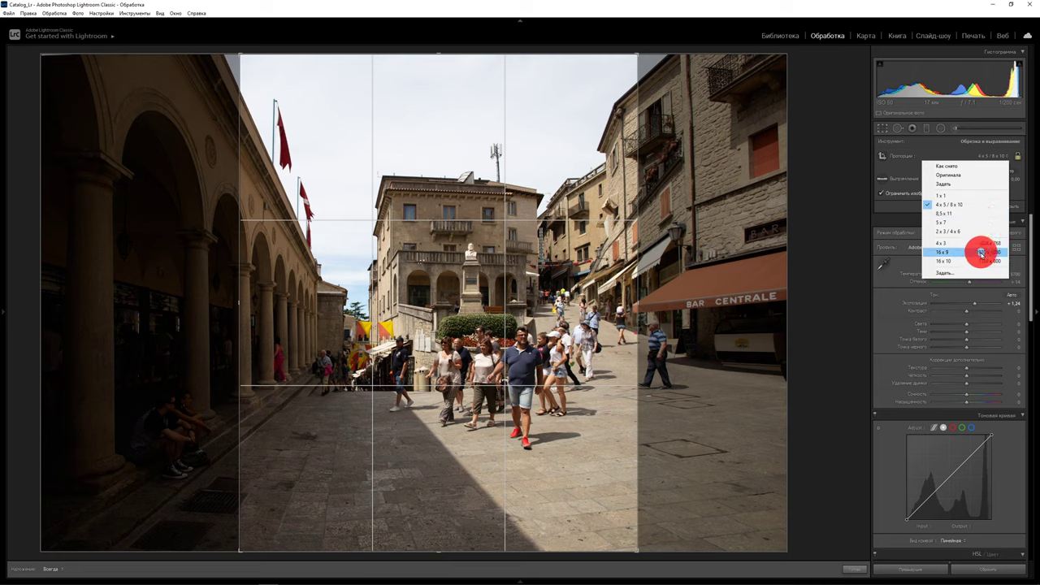
{"action": "left_click", "coordinate": [981, 252]}
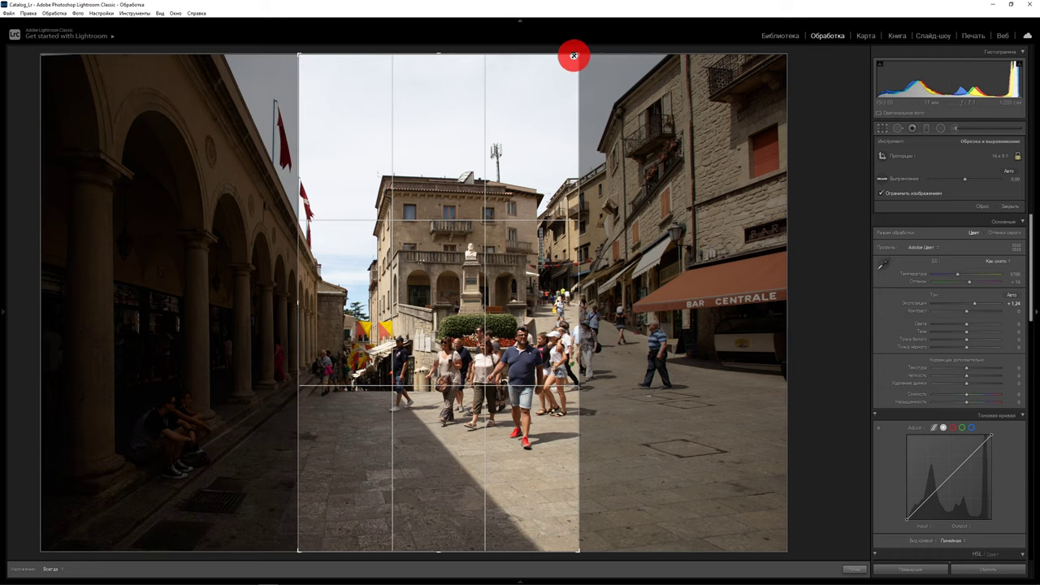
Flip the 16 x 9 crop to landscape, enlarge it over most of the scene, and apply
{"action": "left_click_drag", "start_coordinate": [577, 54], "coordinate": [719, 135]}
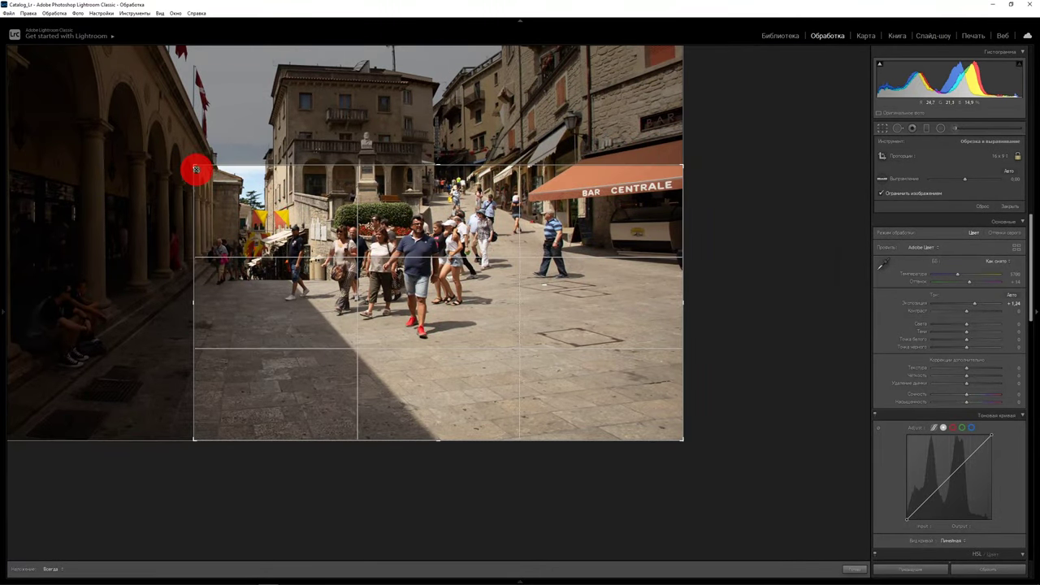
{"action": "left_click_drag", "start_coordinate": [195, 167], "coordinate": [65, 94]}
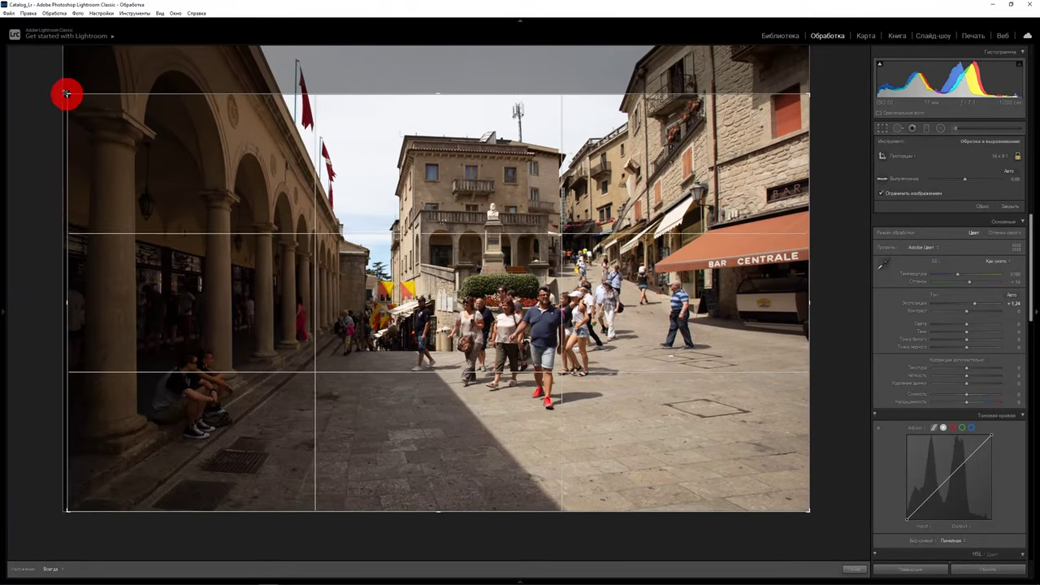
{"action": "left_click_drag", "start_coordinate": [604, 264], "coordinate": [605, 307]}
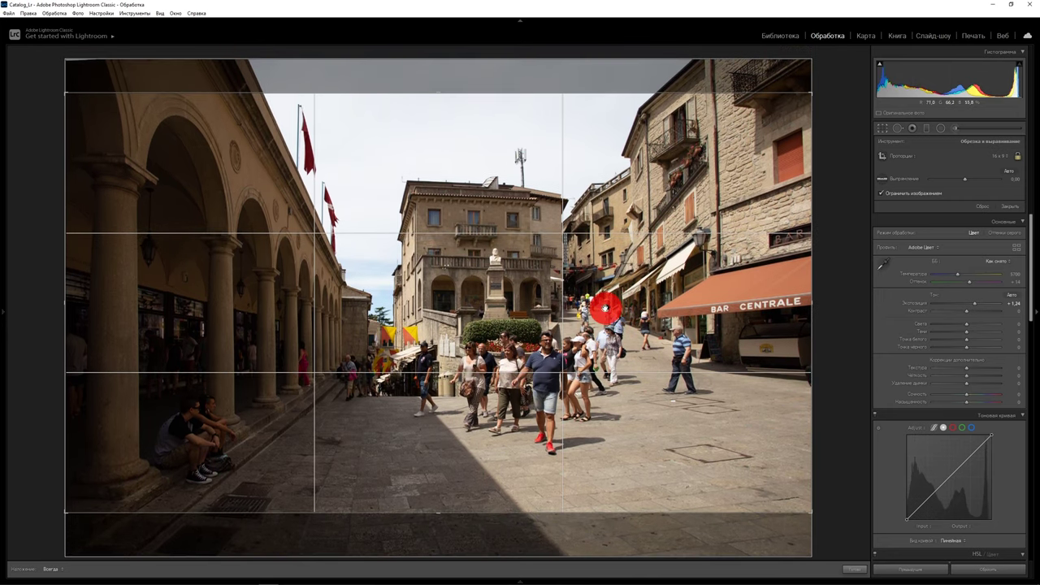
{"action": "key", "text": "Return"}
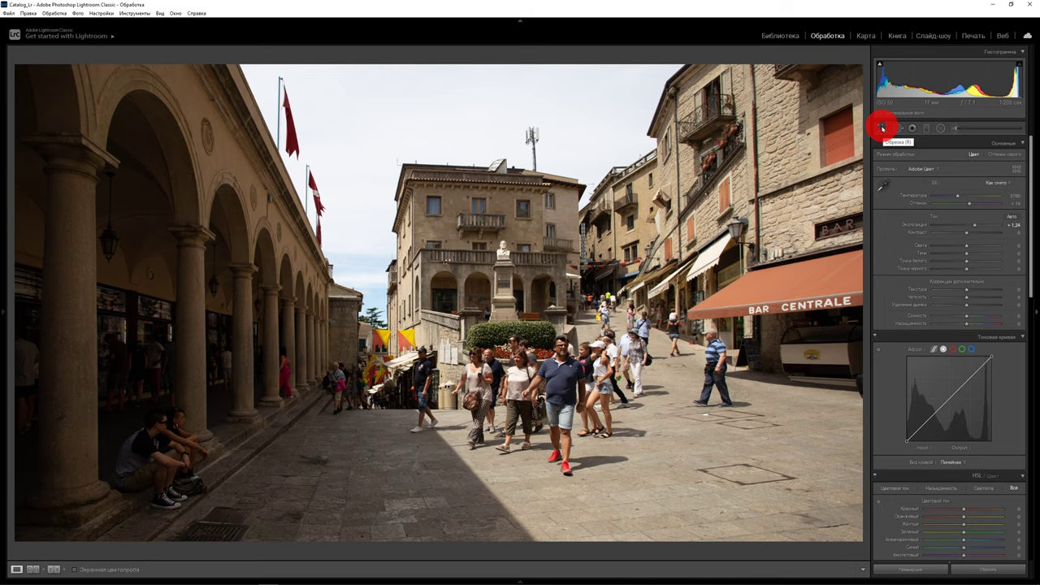
Unlock the crop aspect, adjust each edge slightly for a tighter custom frame, and apply
{"action": "left_click", "coordinate": [881, 128]}
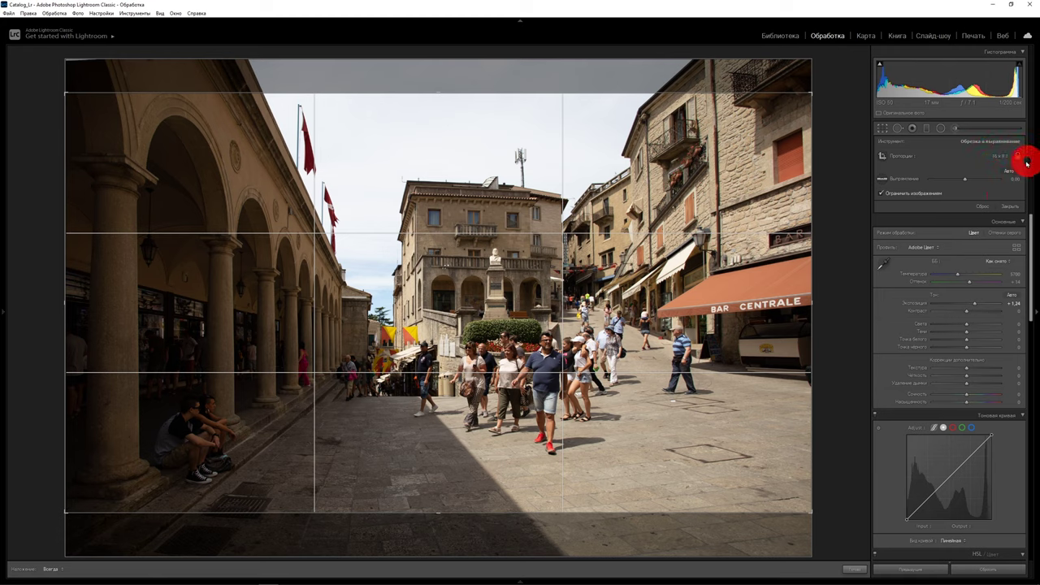
{"action": "left_click", "coordinate": [1018, 157]}
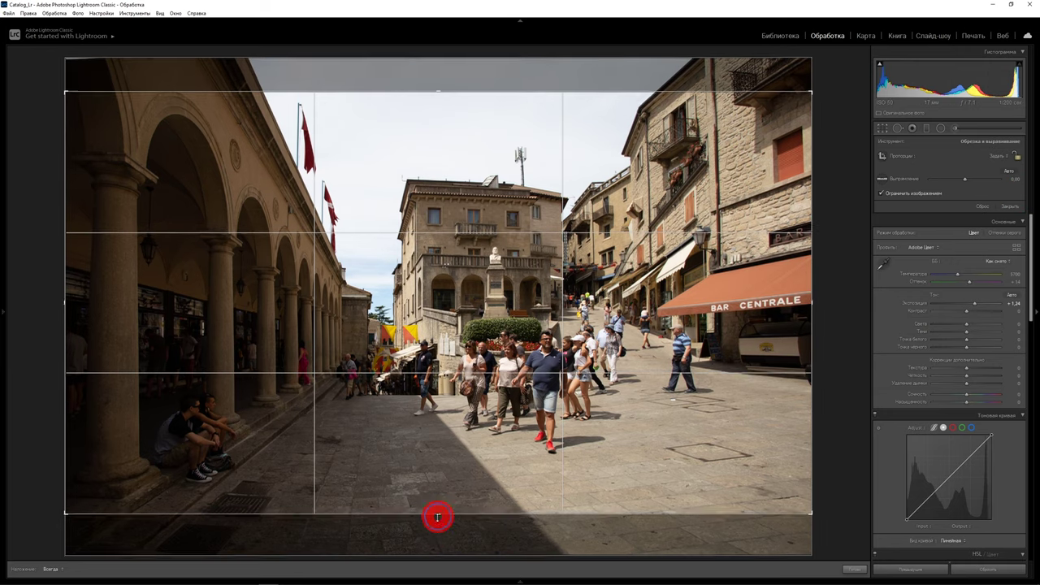
{"action": "left_click_drag", "start_coordinate": [438, 514], "coordinate": [439, 519]}
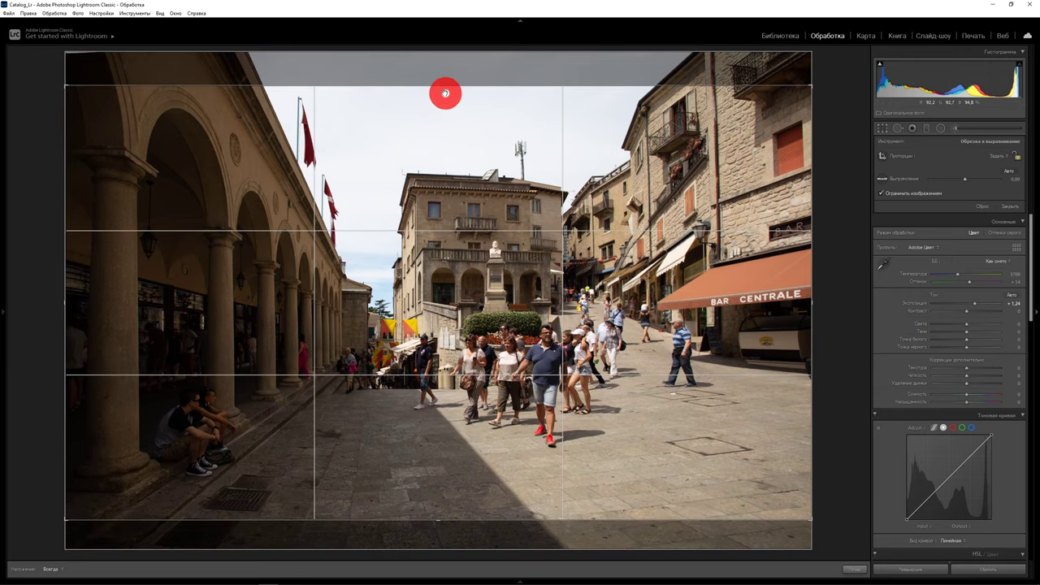
{"action": "left_click_drag", "start_coordinate": [439, 86], "coordinate": [436, 82]}
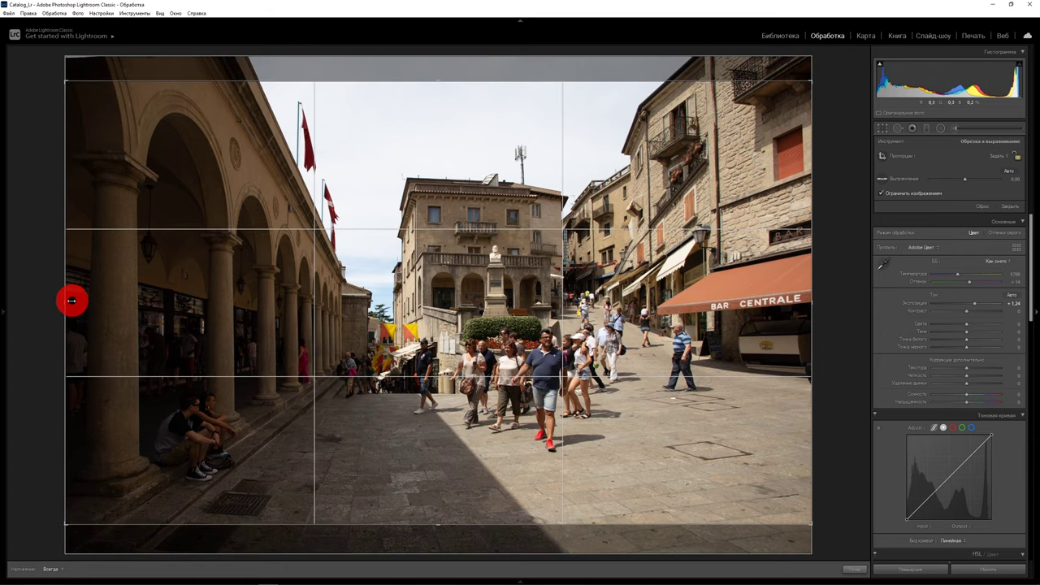
{"action": "left_click_drag", "start_coordinate": [67, 300], "coordinate": [86, 300]}
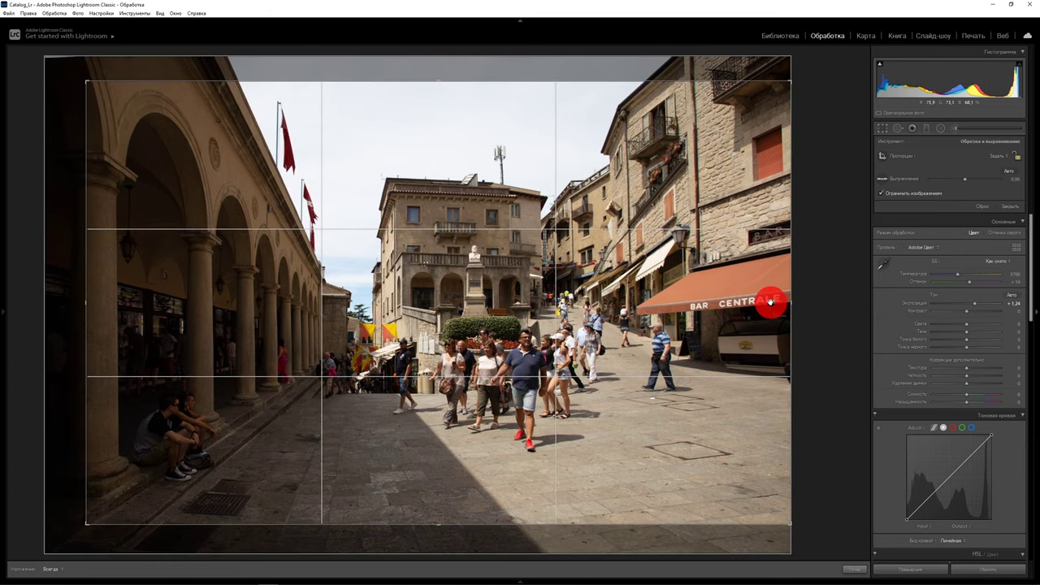
{"action": "left_click_drag", "start_coordinate": [791, 301], "coordinate": [768, 302]}
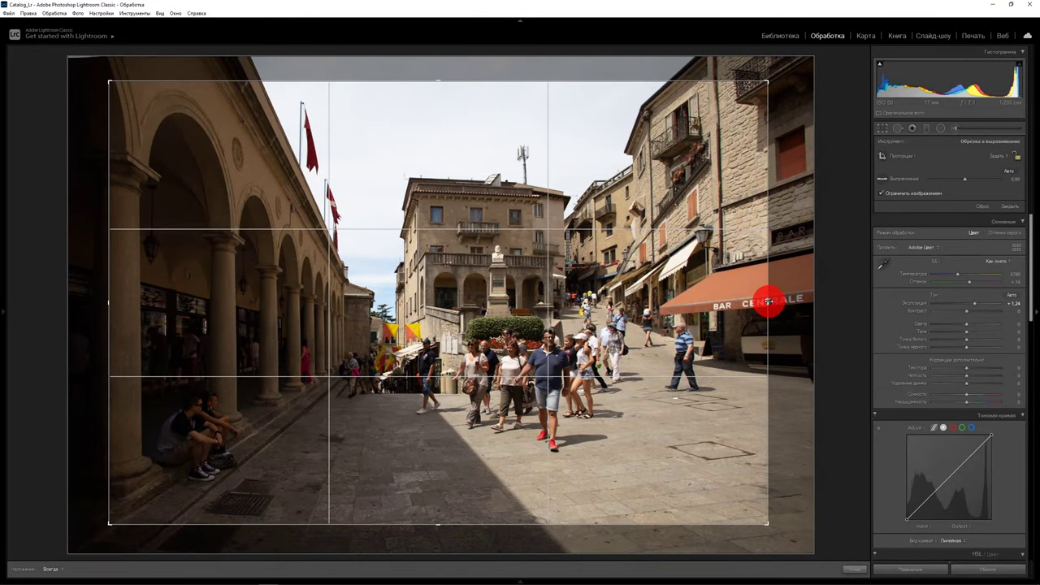
{"action": "left_click_drag", "start_coordinate": [539, 149], "coordinate": [539, 155]}
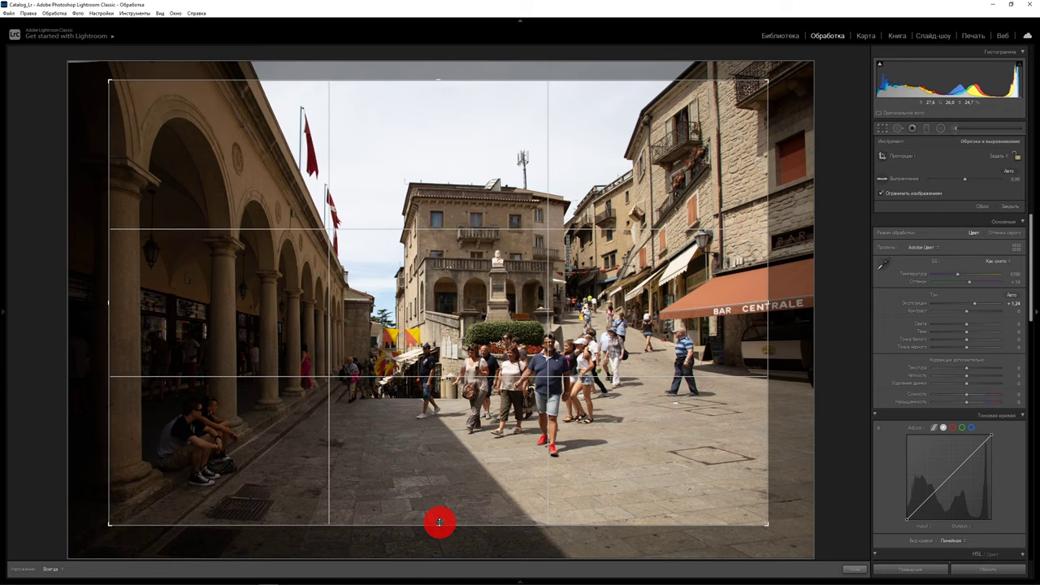
{"action": "key", "text": "Return"}
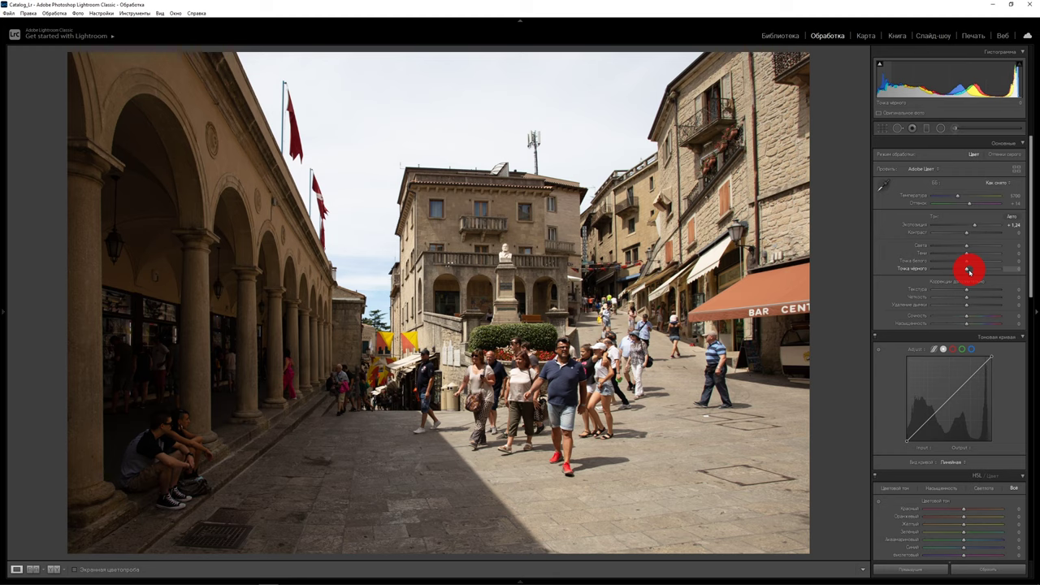
{"action": "left_click_drag", "start_coordinate": [969, 272], "coordinate": [949, 271]}
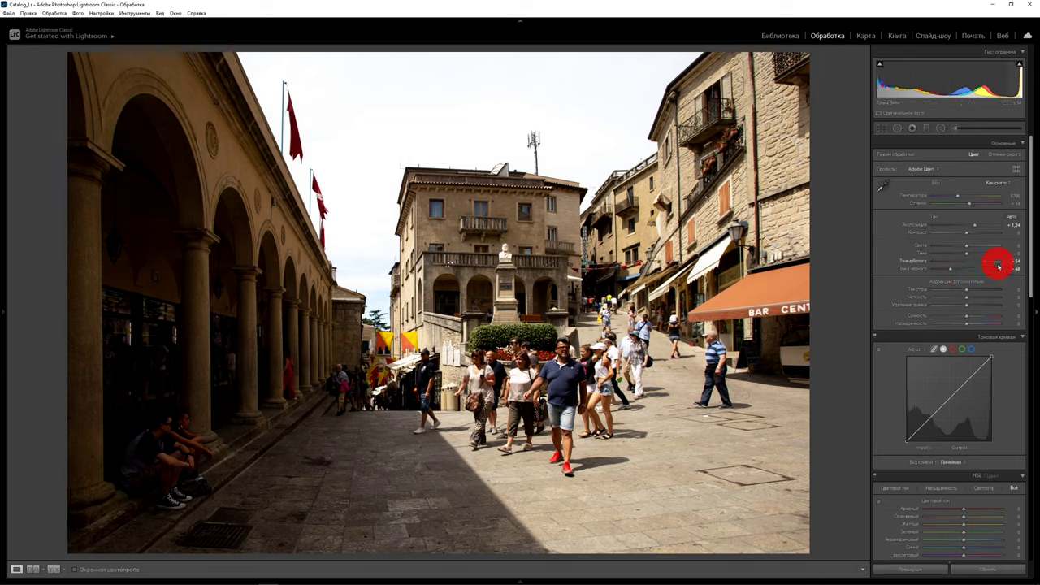
{"action": "left_click", "coordinate": [984, 262]}
{"action": "double_click", "coordinate": [951, 270]}
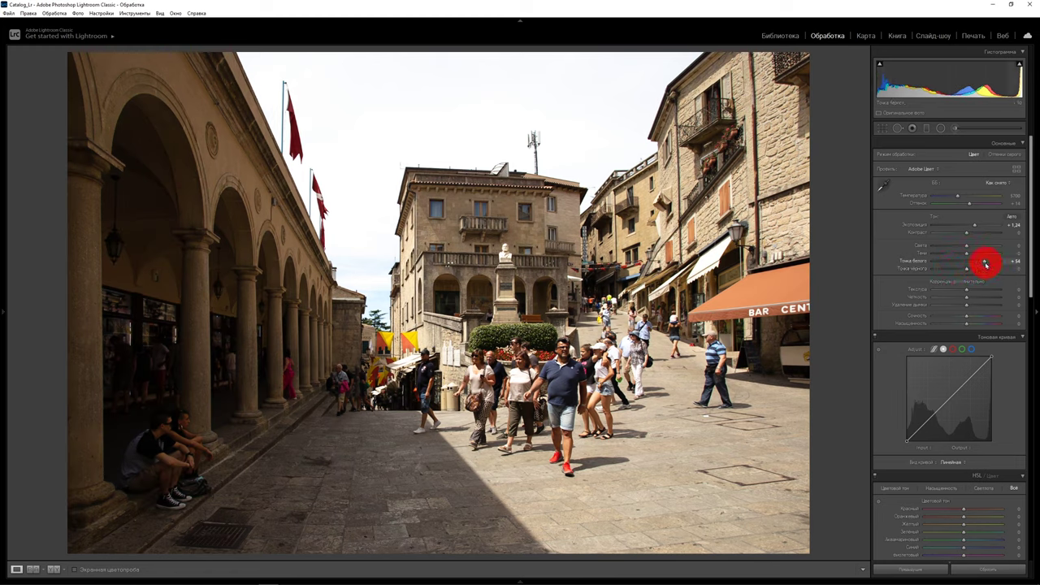
{"action": "double_click", "coordinate": [985, 262]}
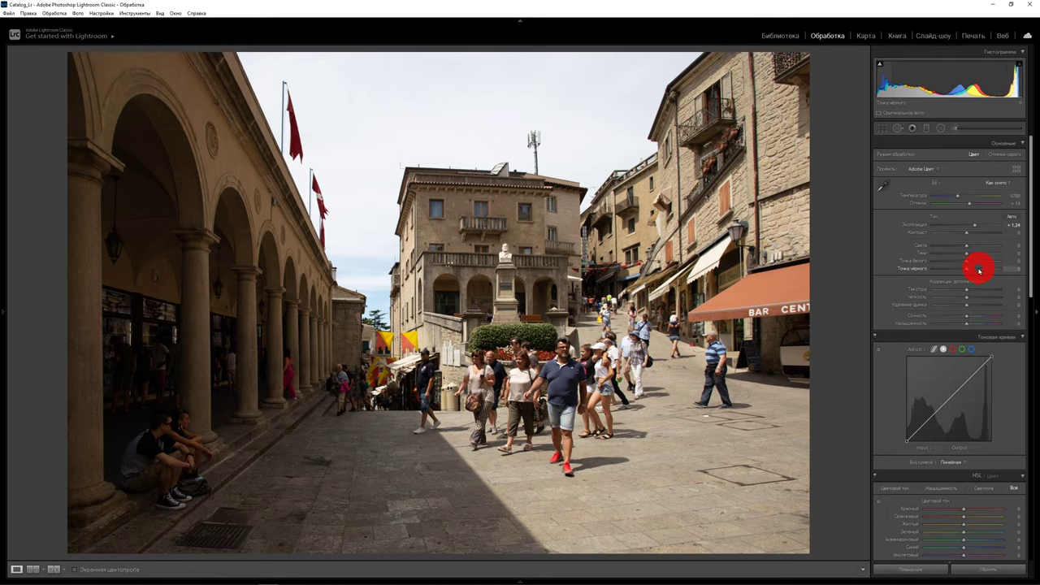
Alt-drag the Blacks slider to preview where the shadows clip
{"action": "left_click", "coordinate": [967, 270], "text": "alt"}
{"action": "left_click_drag", "start_coordinate": [967, 270], "coordinate": [968, 266]}
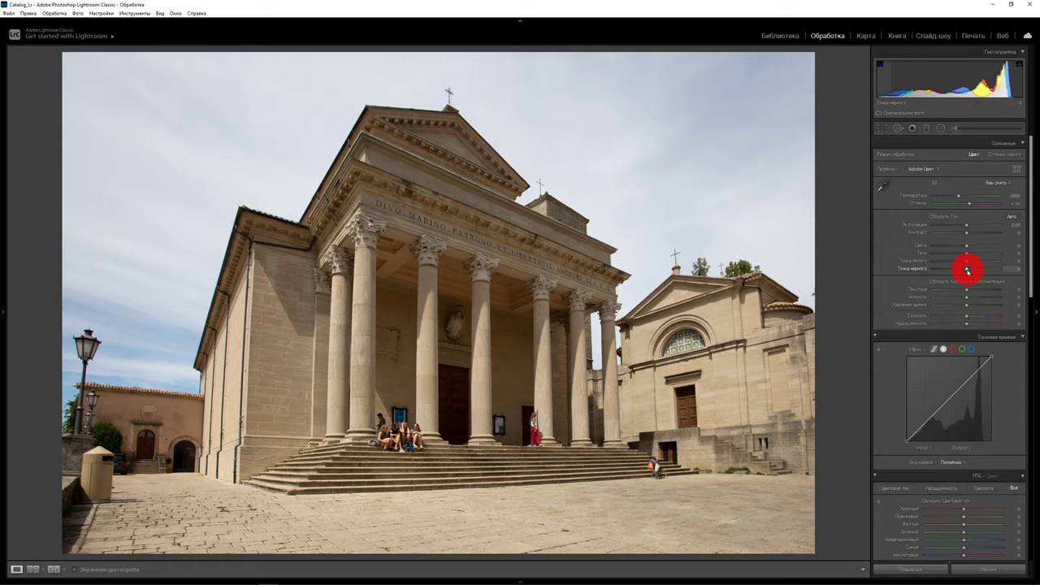
Preview shadow clipping on the basilica photo with an Alt-drag on Blacks, then release
{"action": "left_click_drag", "start_coordinate": [967, 270], "coordinate": [961, 270]}
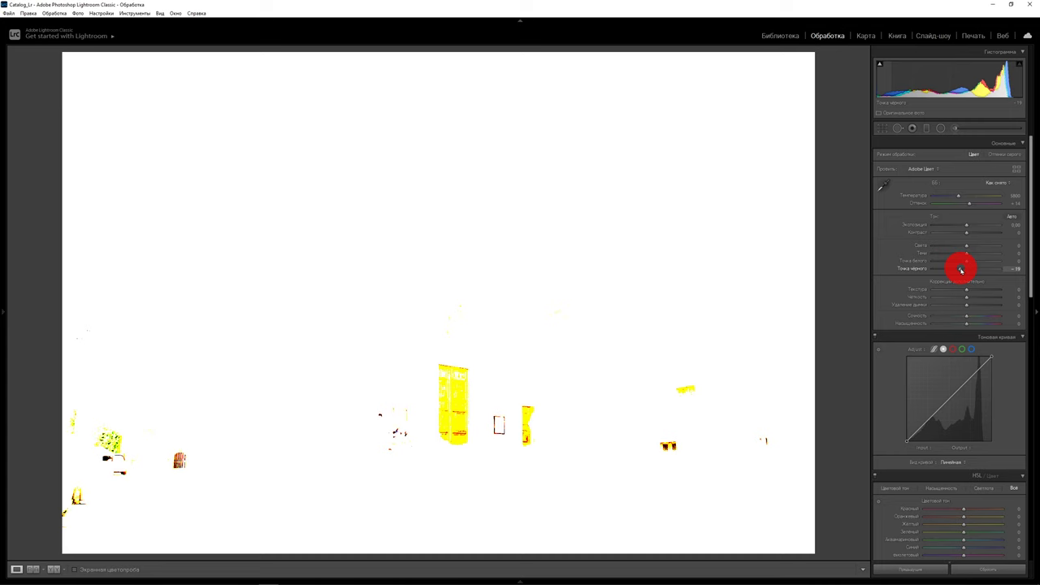
{"action": "left_click_drag", "start_coordinate": [961, 269], "coordinate": [960, 269]}
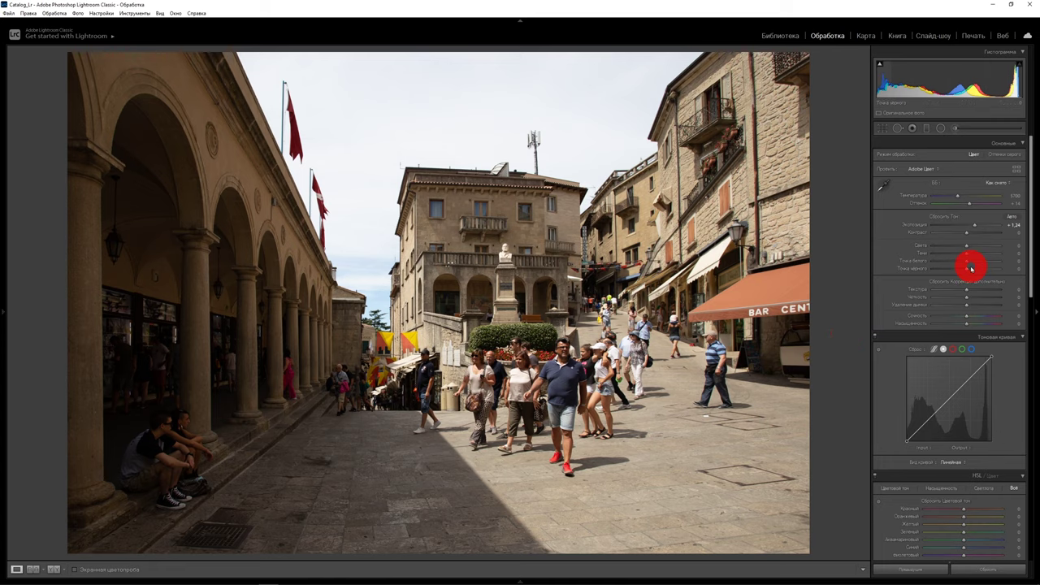
Raise Whites to +15 while previewing clipped highlights with an Alt-drag
{"action": "left_click_drag", "start_coordinate": [966, 261], "coordinate": [971, 262]}
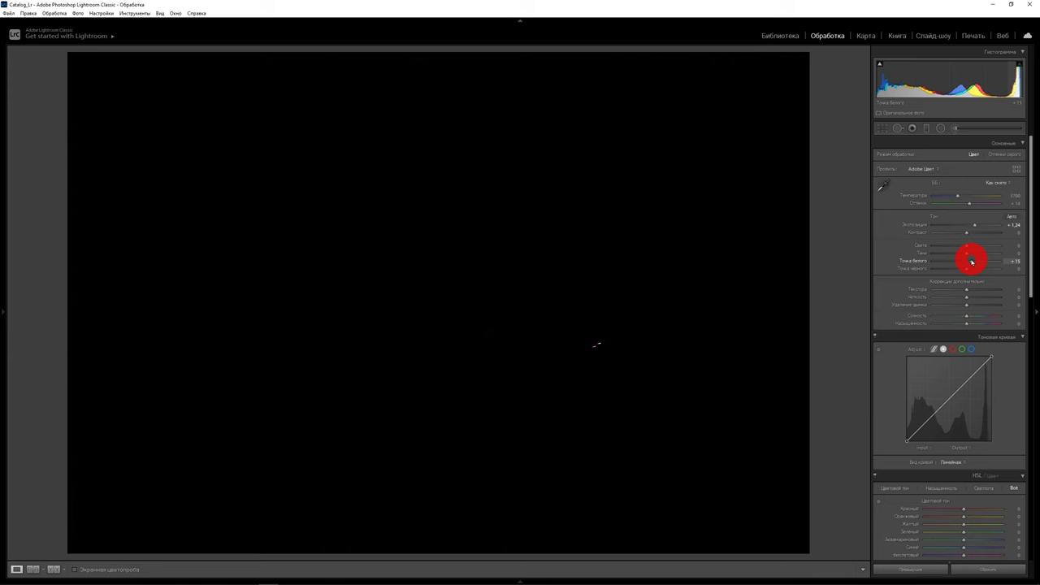
{"action": "left_click_drag", "start_coordinate": [971, 262], "coordinate": [972, 261]}
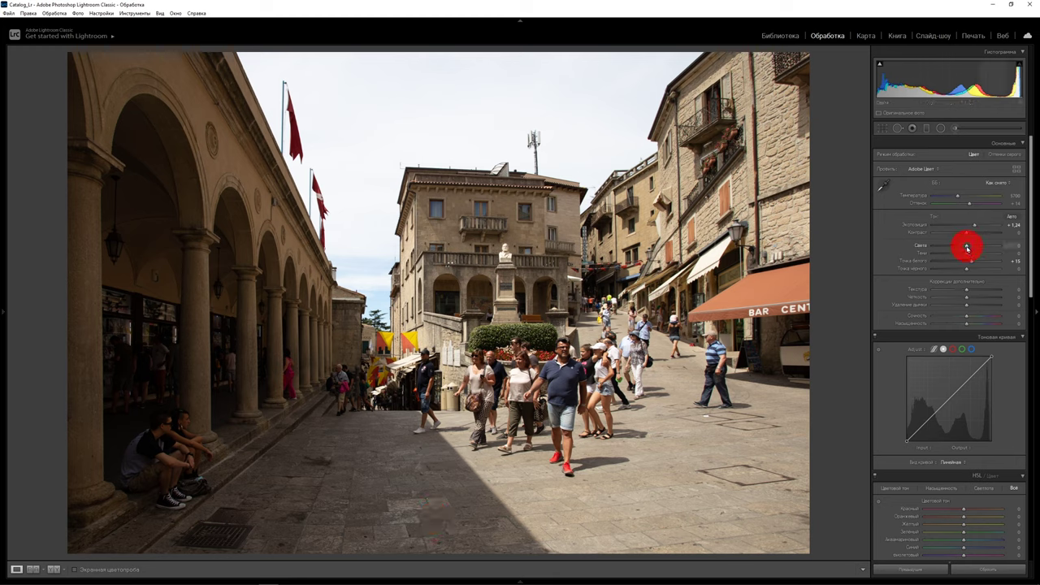
Pull Highlights to -100 and push Shadows to +100 in the Basic panel
{"action": "left_click_drag", "start_coordinate": [967, 247], "coordinate": [920, 245]}
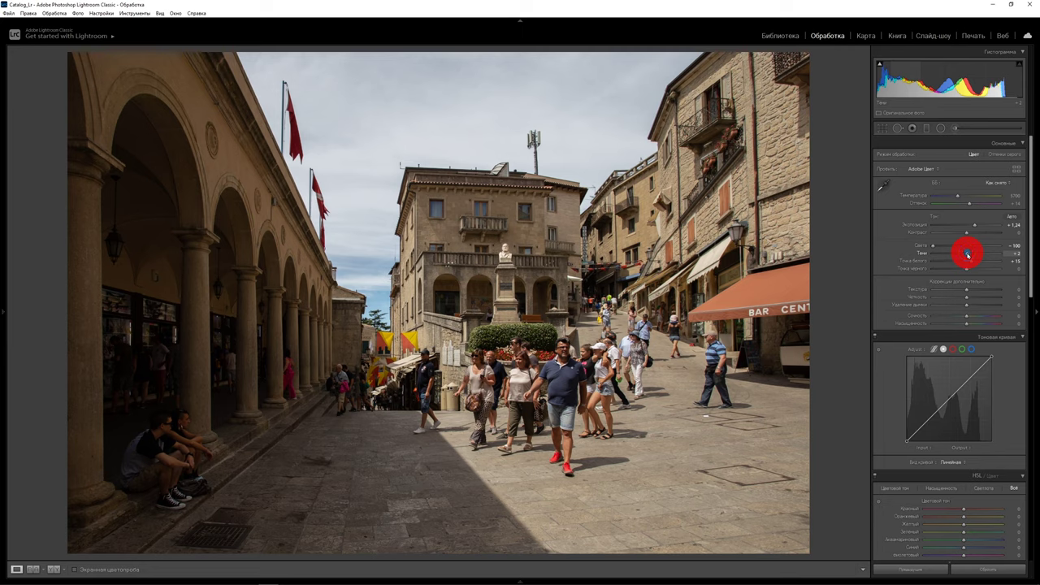
{"action": "left_click_drag", "start_coordinate": [966, 255], "coordinate": [1001, 256]}
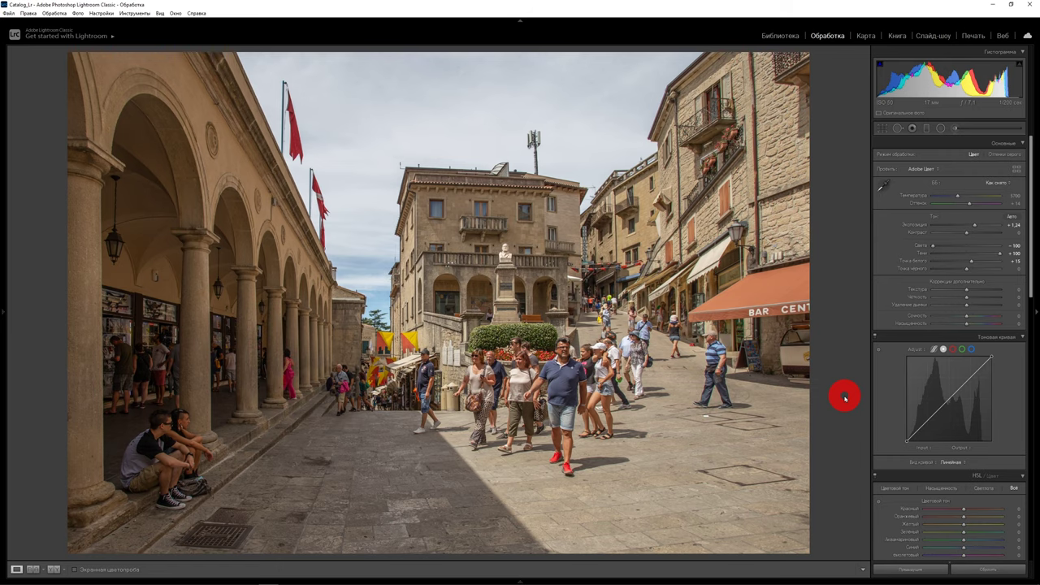
Compare the Before view with the edit, then ease Shadows back to +79
{"action": "key", "text": "backslash"}
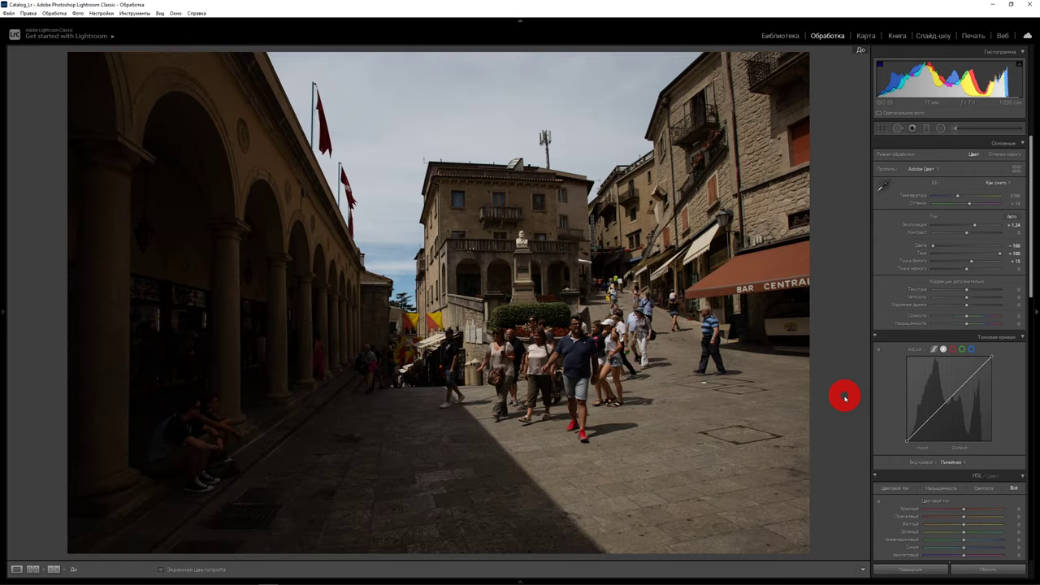
{"action": "key", "text": "backslash"}
{"action": "key", "text": "backslash"}
{"action": "key", "text": "backslash"}
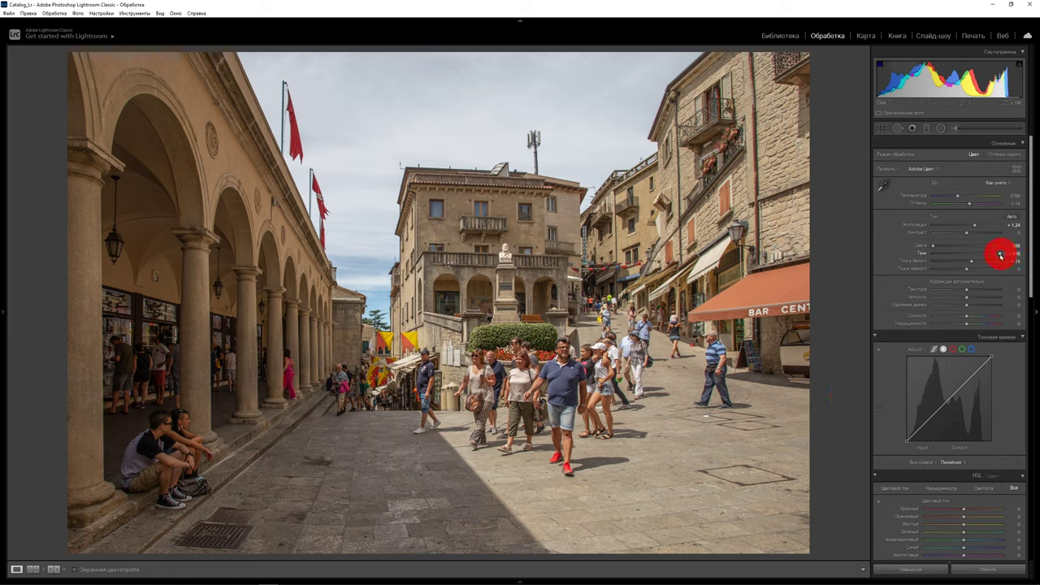
{"action": "left_click_drag", "start_coordinate": [1001, 255], "coordinate": [991, 255]}
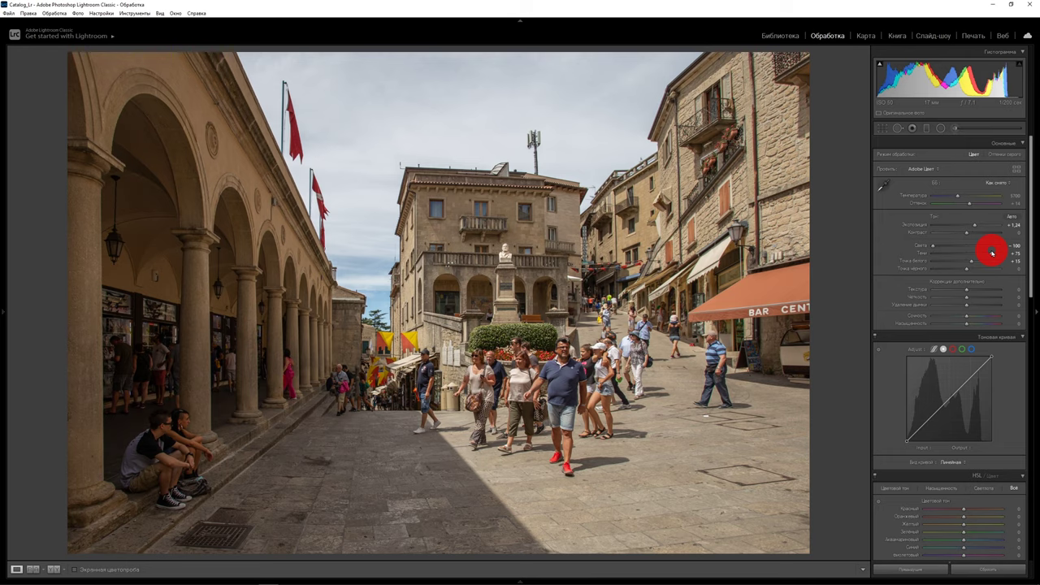
Switch the Tone Curve to point mode, trial a midtone point, then reset the curve
{"action": "scroll", "coordinate": [991, 268], "scroll_direction": "down", "scroll_amount": 3}
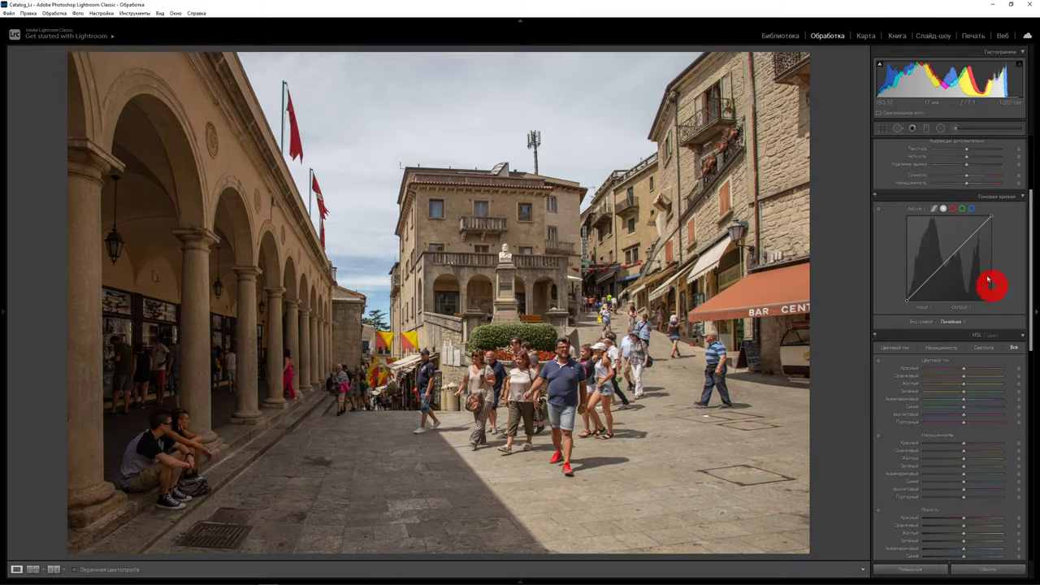
{"action": "left_click", "coordinate": [943, 209]}
{"action": "left_click_drag", "start_coordinate": [949, 248], "coordinate": [948, 241]}
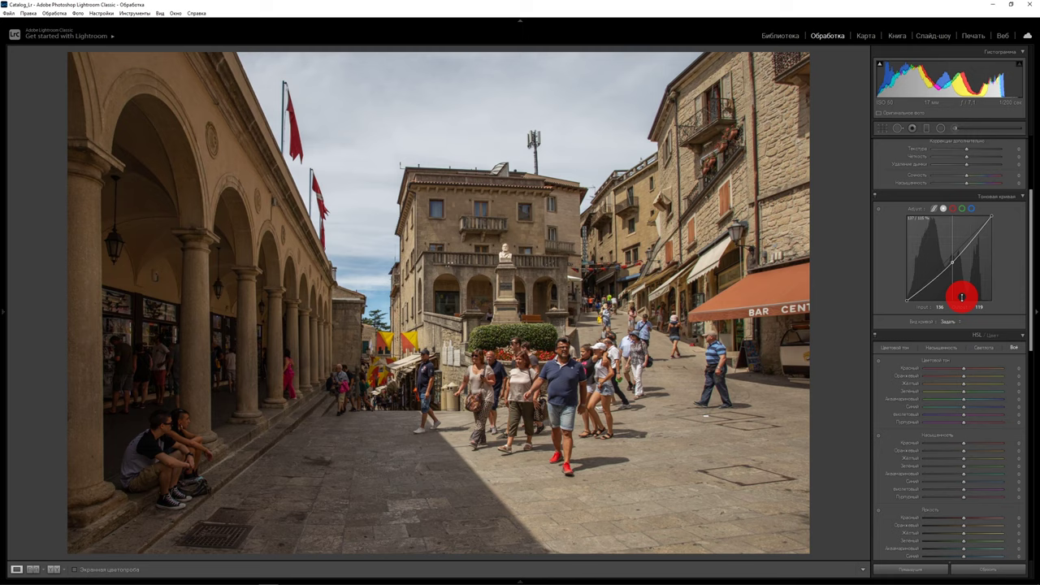
{"action": "mouse_move", "coordinate": [948, 242]}
{"action": "left_mouse_down"}
{"action": "mouse_move", "coordinate": [961, 286]}
{"action": "mouse_move", "coordinate": [935, 213]}
{"action": "left_mouse_up"}
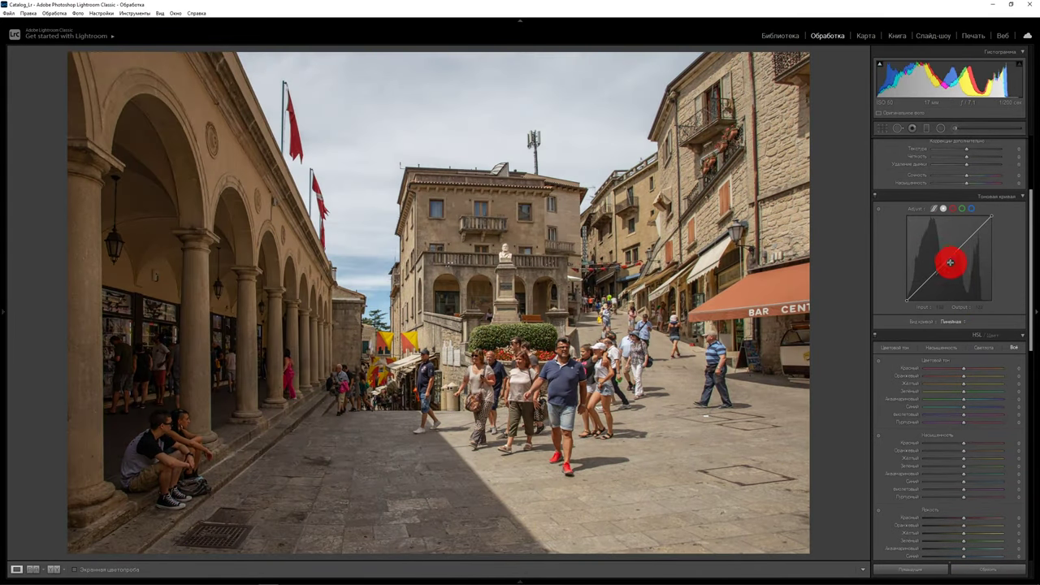
{"action": "key", "text": "alt"}
{"action": "left_click", "coordinate": [949, 258]}
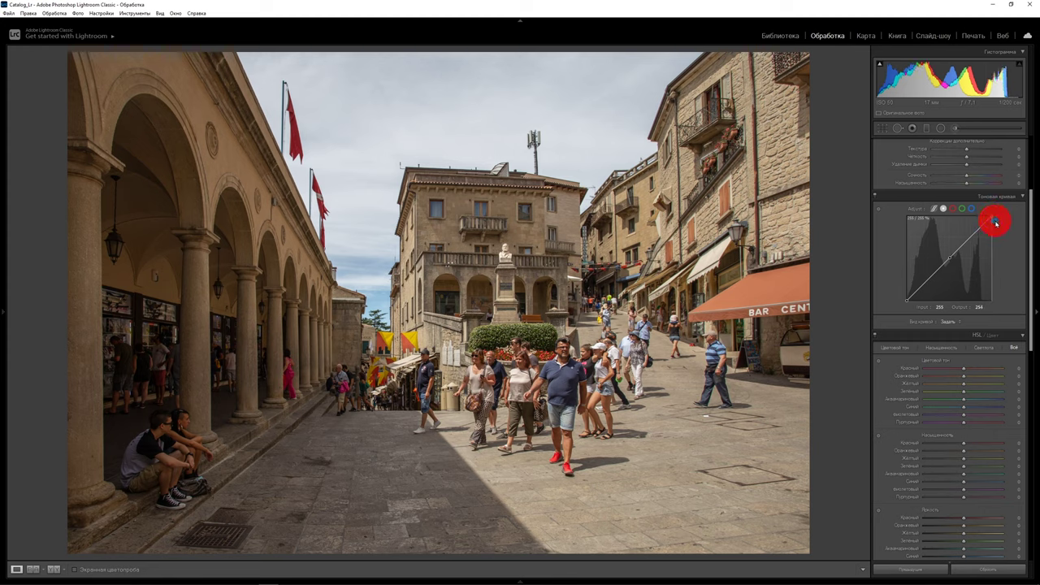
Shape a gentle S-curve: lowered shadow point, raised black point, highlight point at 193/196
{"action": "left_click_drag", "start_coordinate": [992, 218], "coordinate": [1005, 251]}
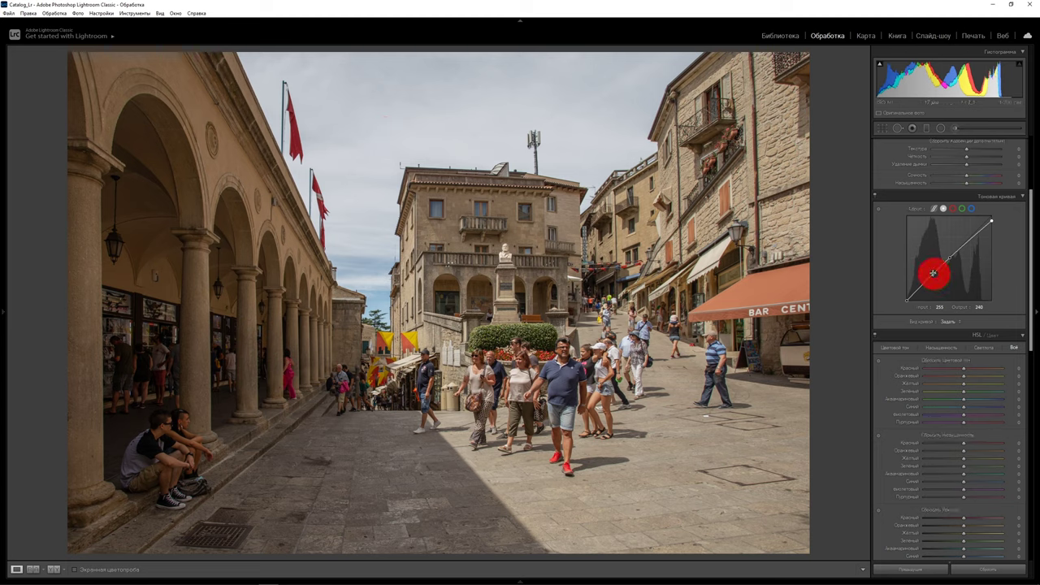
{"action": "mouse_move", "coordinate": [932, 277]}
{"action": "left_mouse_down"}
{"action": "mouse_move", "coordinate": [939, 306]}
{"action": "mouse_move", "coordinate": [933, 286]}
{"action": "left_mouse_up"}
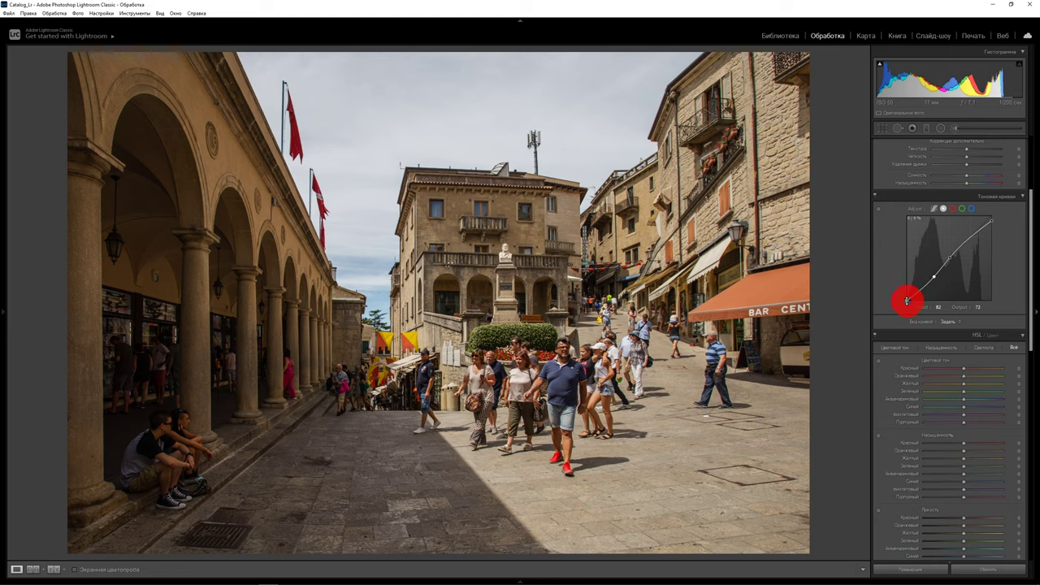
{"action": "mouse_move", "coordinate": [907, 300]}
{"action": "left_mouse_down"}
{"action": "mouse_move", "coordinate": [890, 278]}
{"action": "mouse_move", "coordinate": [983, 390]}
{"action": "left_mouse_up"}
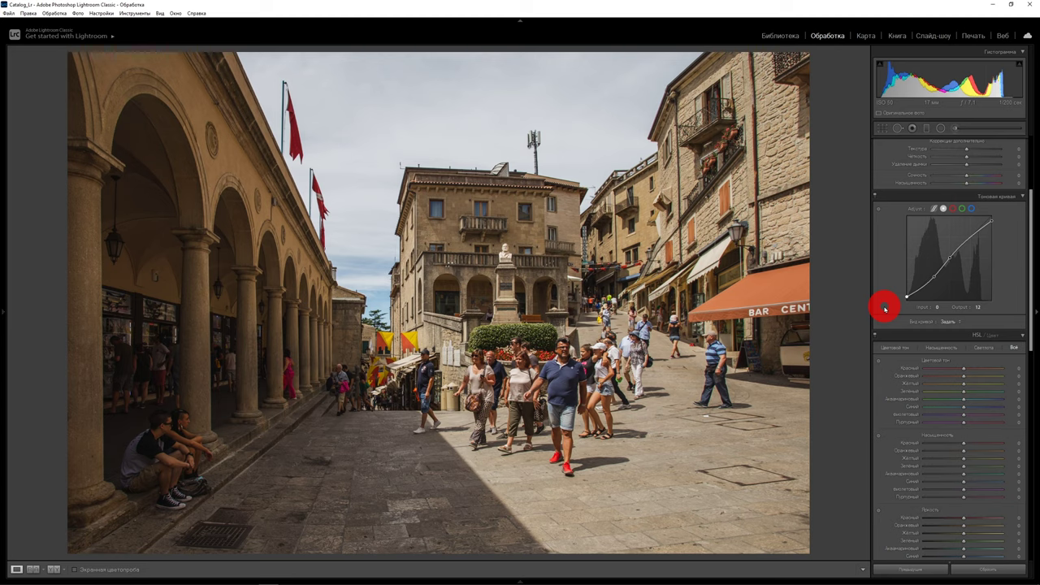
{"action": "mouse_move", "coordinate": [884, 308]}
{"action": "left_mouse_down"}
{"action": "mouse_move", "coordinate": [916, 312]}
{"action": "mouse_move", "coordinate": [907, 301]}
{"action": "left_mouse_up"}
{"action": "left_click_drag", "start_coordinate": [979, 234], "coordinate": [969, 231]}
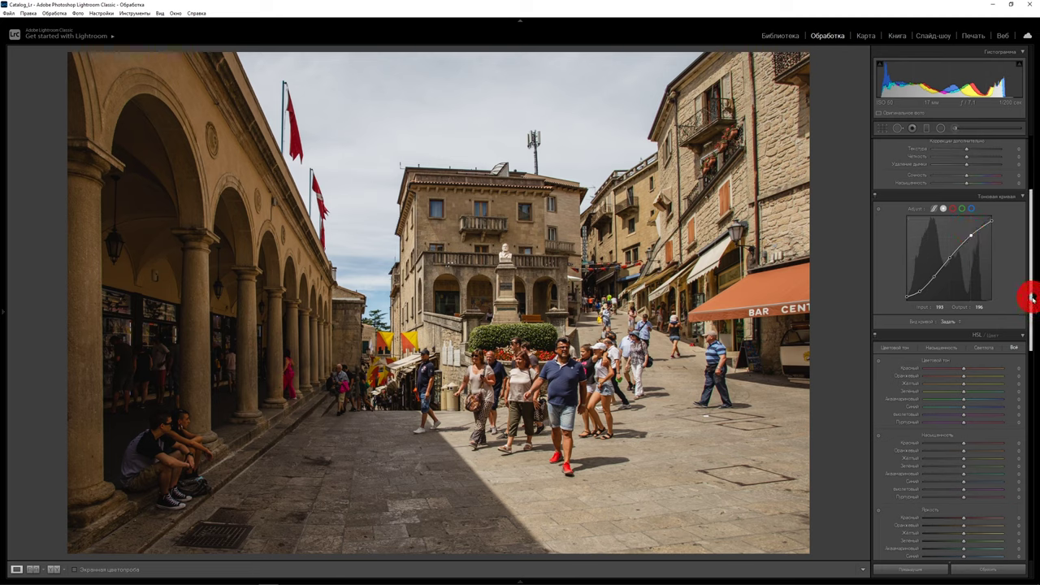
{"action": "left_click_drag", "start_coordinate": [1028, 298], "coordinate": [1030, 237]}
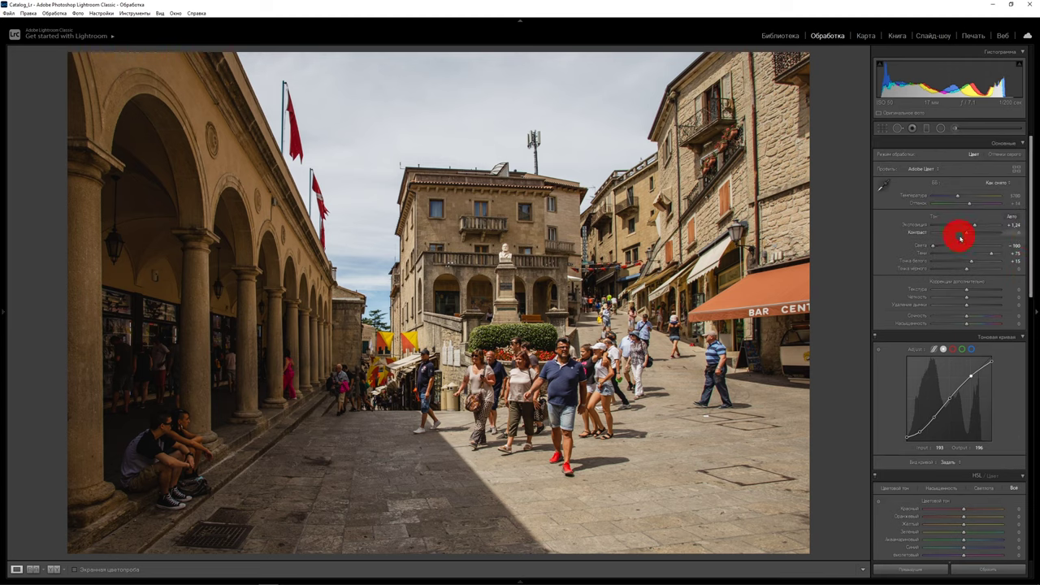
Collapse the tone curve and set Dehaze to +13 after previewing it at -100
{"action": "left_click_drag", "start_coordinate": [959, 235], "coordinate": [969, 232]}
{"action": "left_click", "coordinate": [1023, 338]}
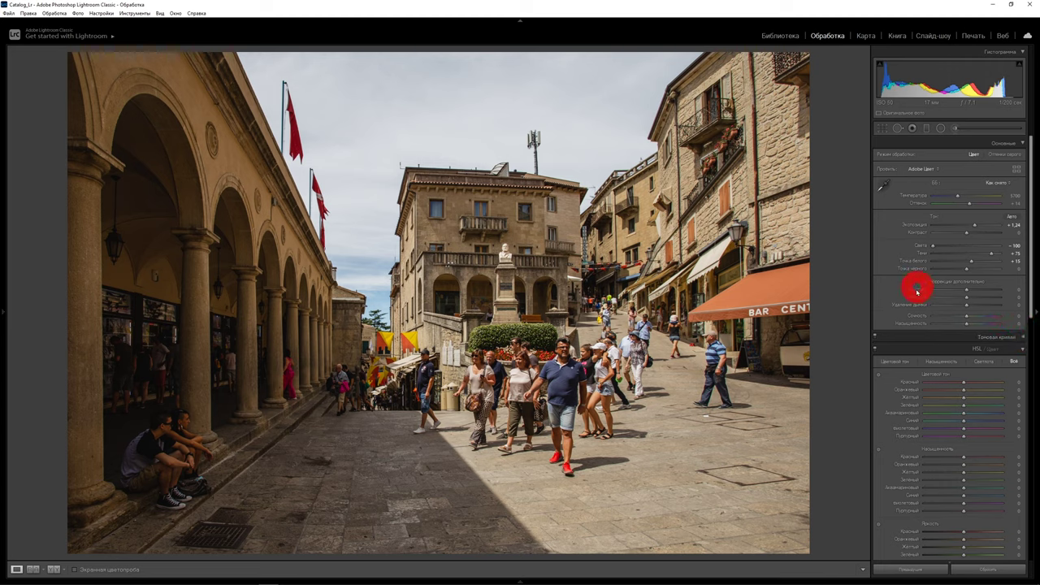
{"action": "left_click_drag", "start_coordinate": [960, 329], "coordinate": [995, 329]}
{"action": "mouse_move", "coordinate": [970, 306]}
{"action": "left_mouse_down"}
{"action": "mouse_move", "coordinate": [920, 304]}
{"action": "mouse_move", "coordinate": [998, 304]}
{"action": "mouse_move", "coordinate": [937, 305]}
{"action": "left_mouse_up"}
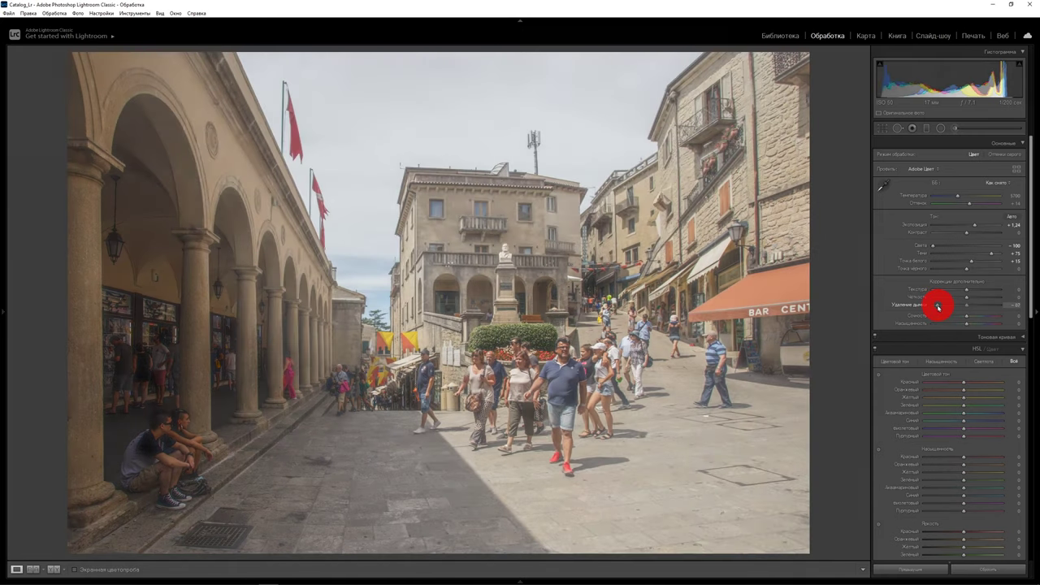
{"action": "left_click_drag", "start_coordinate": [938, 306], "coordinate": [970, 307]}
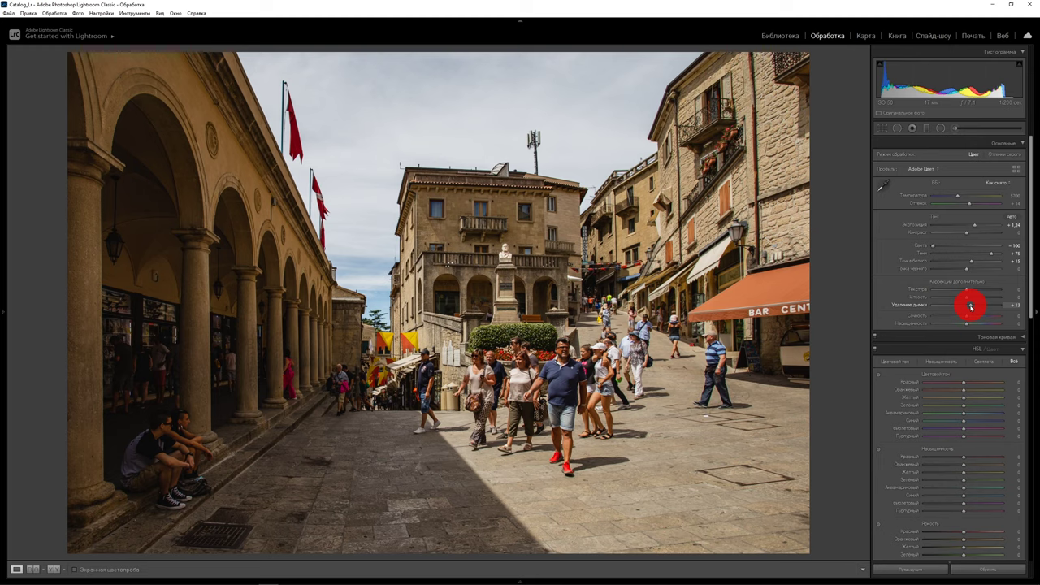
{"action": "left_click_drag", "start_coordinate": [970, 306], "coordinate": [969, 307]}
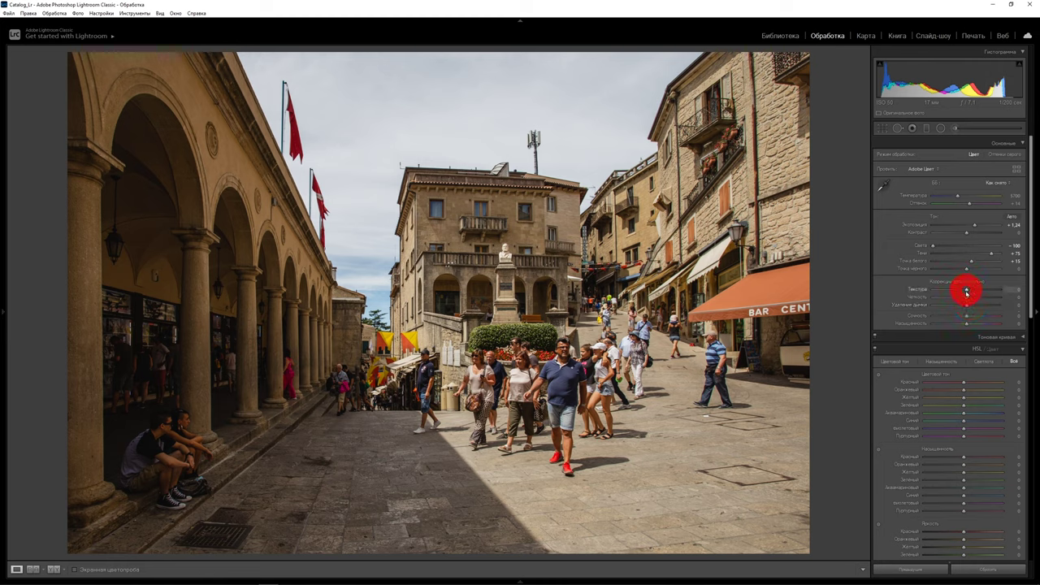
Trial Texture at -99, reset it to zero, then raise Texture to +65
{"action": "left_click_drag", "start_coordinate": [967, 291], "coordinate": [933, 291]}
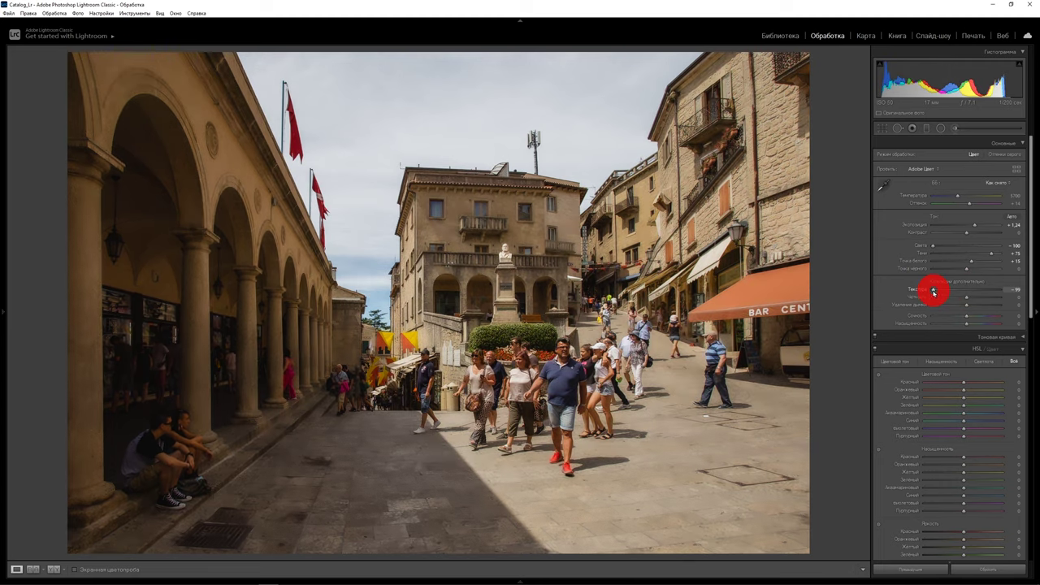
{"action": "left_click_drag", "start_coordinate": [933, 291], "coordinate": [983, 290]}
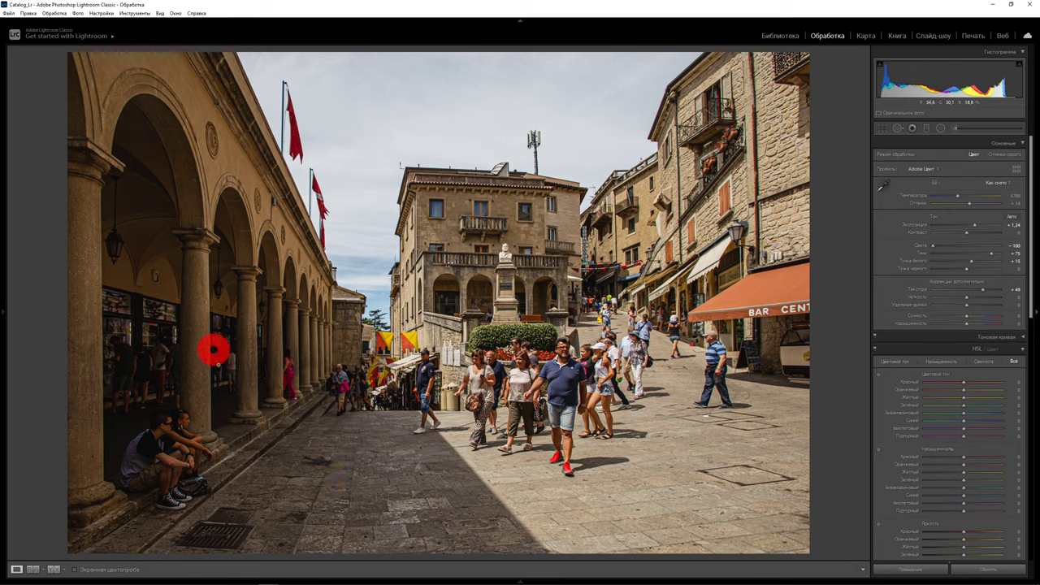
{"action": "double_click", "coordinate": [983, 291]}
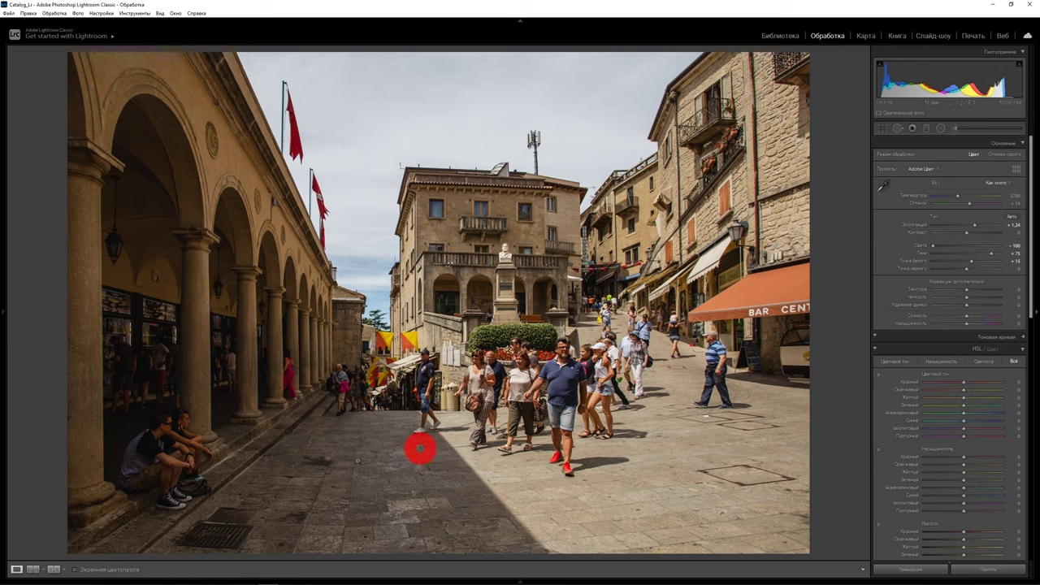
{"action": "left_click_drag", "start_coordinate": [966, 290], "coordinate": [986, 289]}
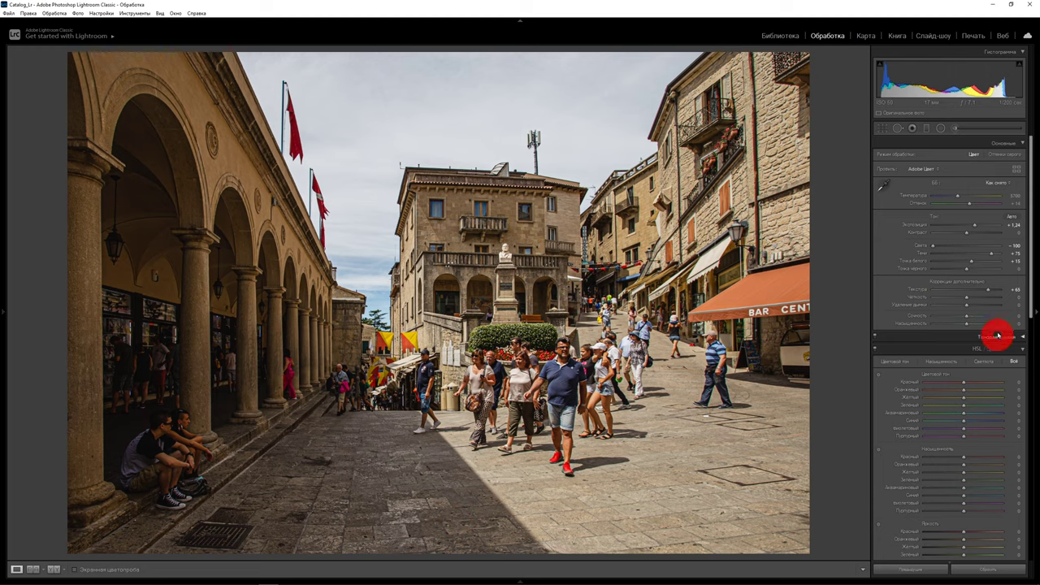
Lower Texture to +20, trial Clarity at +71 and reset it to zero
{"action": "left_click_drag", "start_coordinate": [988, 290], "coordinate": [974, 290]}
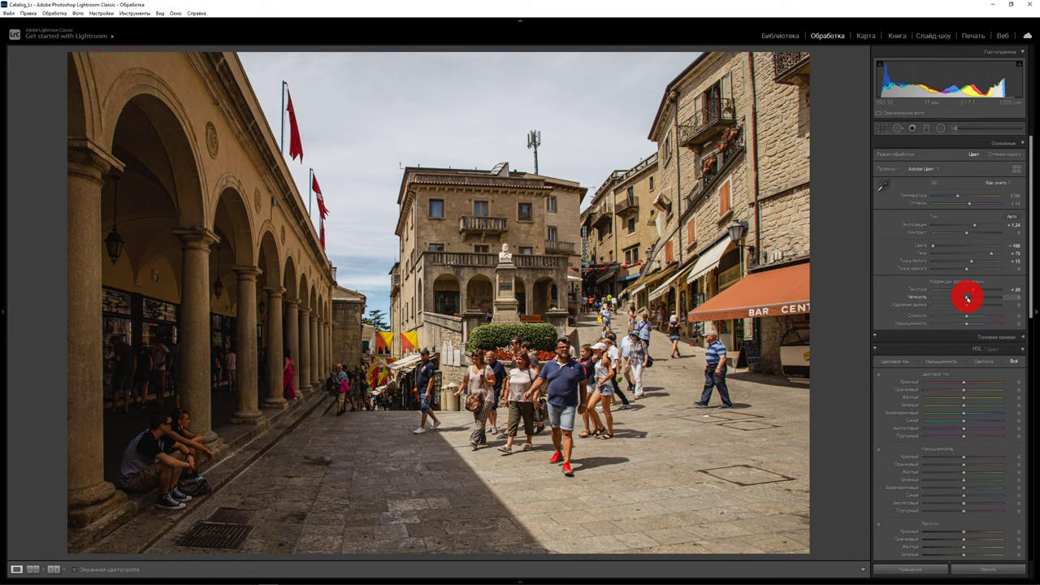
{"action": "left_click_drag", "start_coordinate": [967, 299], "coordinate": [984, 296]}
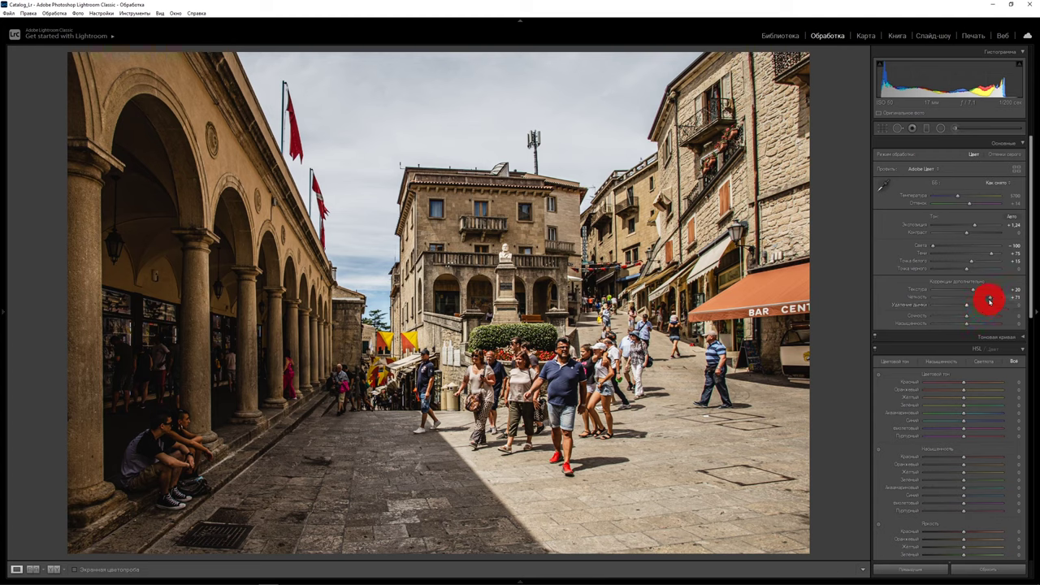
{"action": "double_click", "coordinate": [988, 299]}
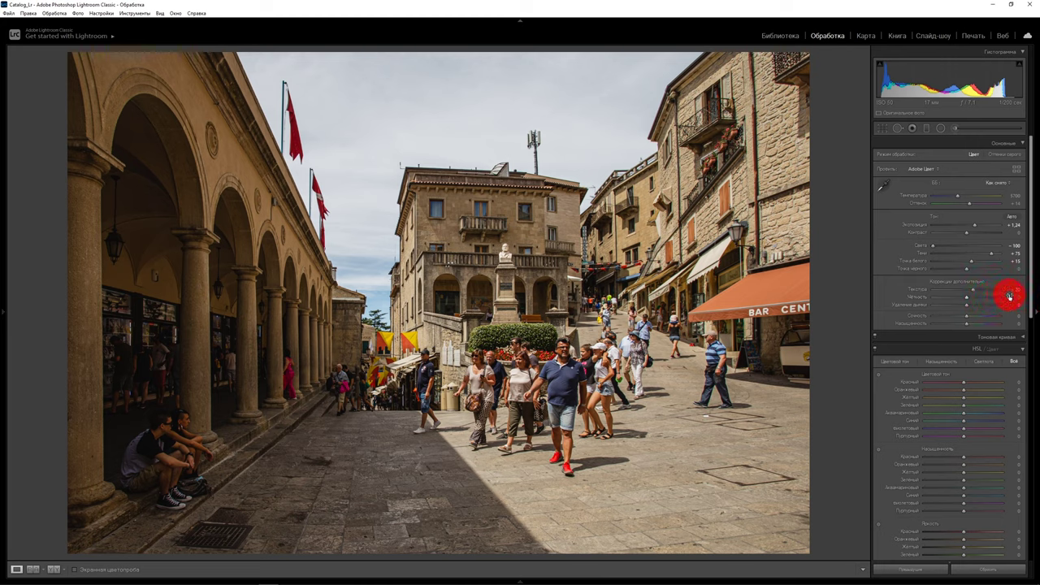
{"action": "left_click", "coordinate": [1013, 297]}
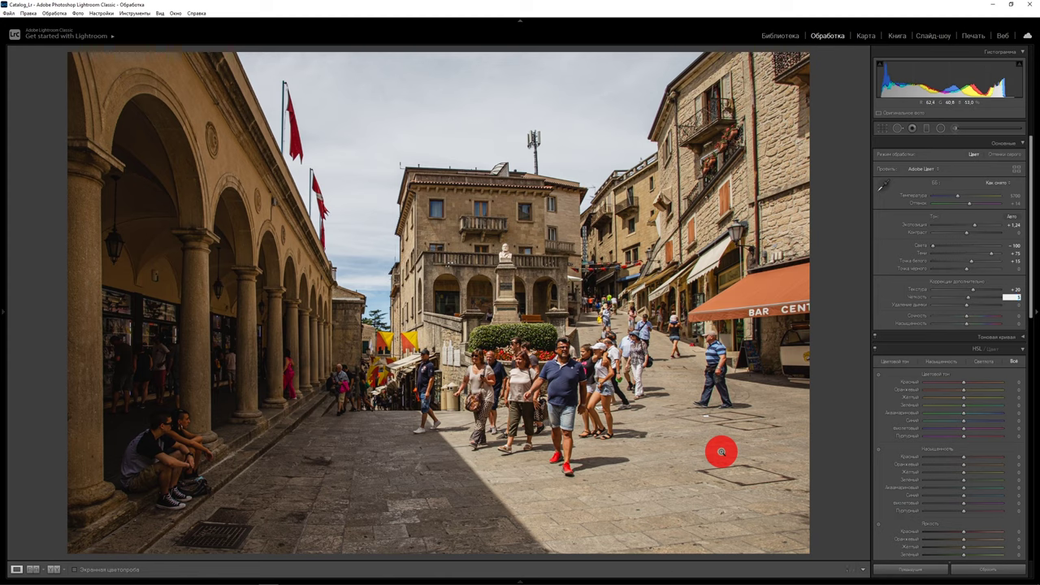
{"action": "key", "text": "Return"}
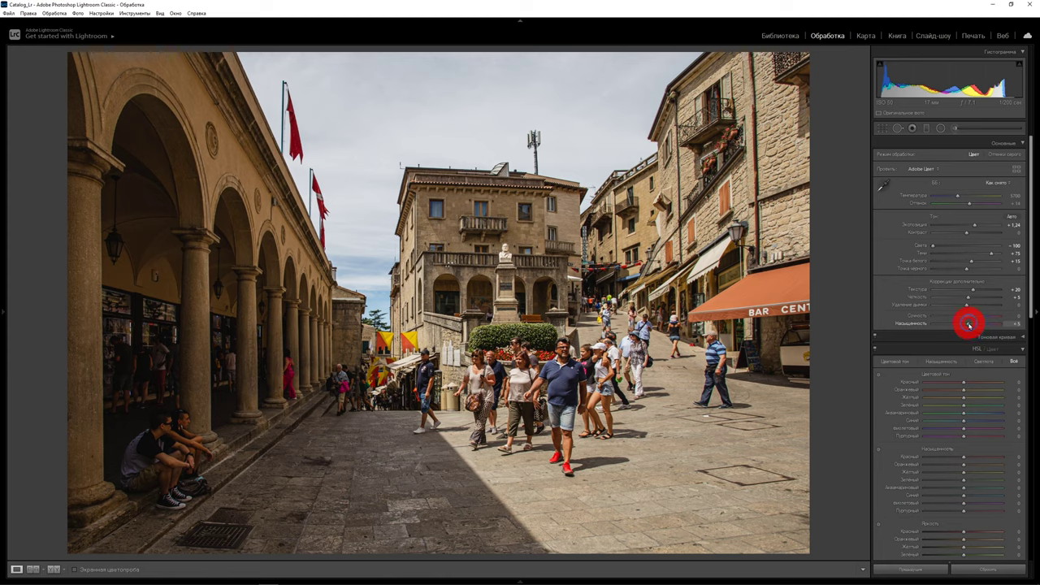
{"action": "left_click_drag", "start_coordinate": [966, 324], "coordinate": [1010, 323]}
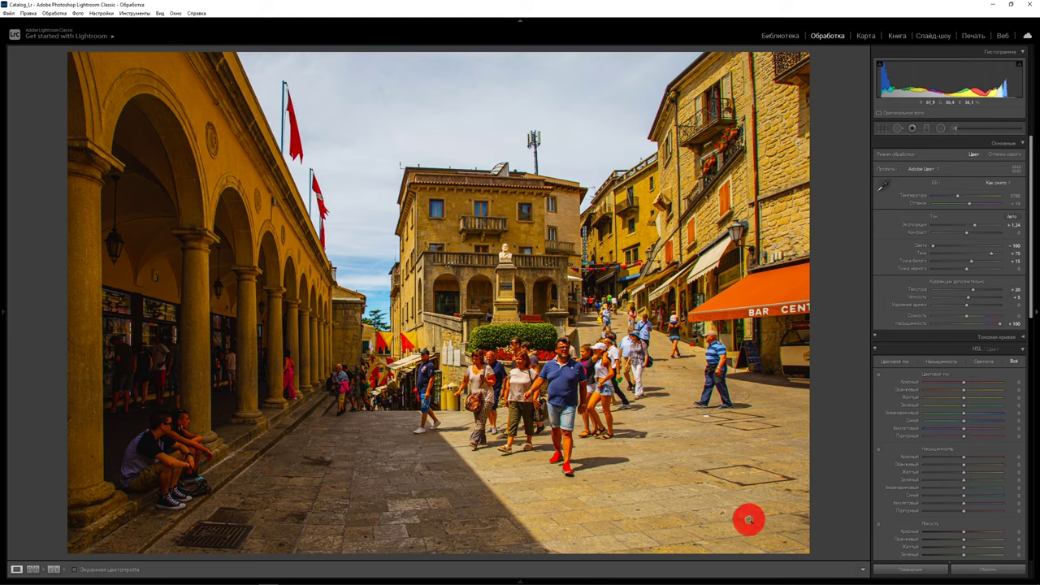
{"action": "double_click", "coordinate": [1000, 324]}
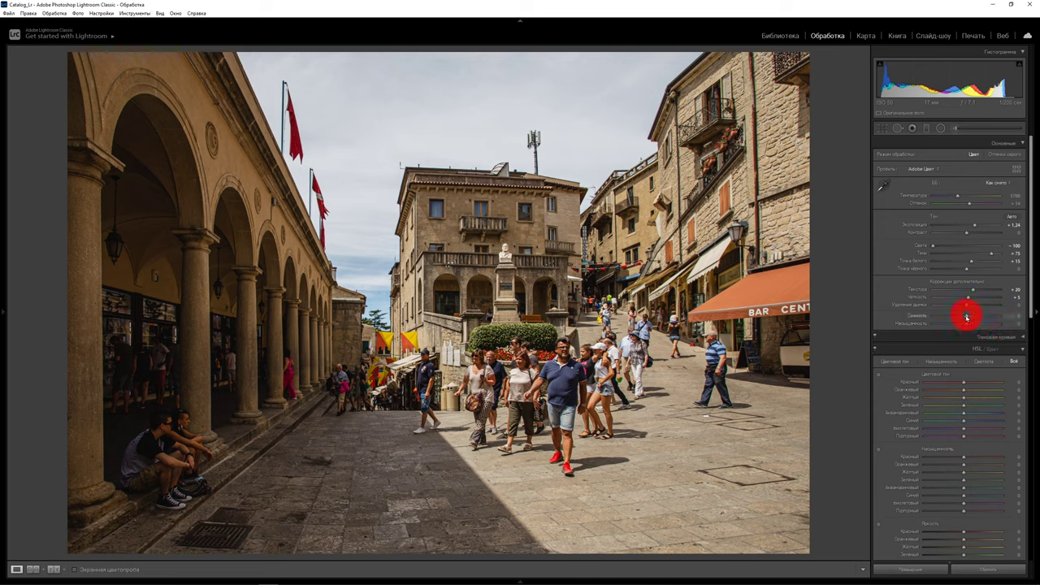
{"action": "left_click_drag", "start_coordinate": [966, 317], "coordinate": [1025, 312]}
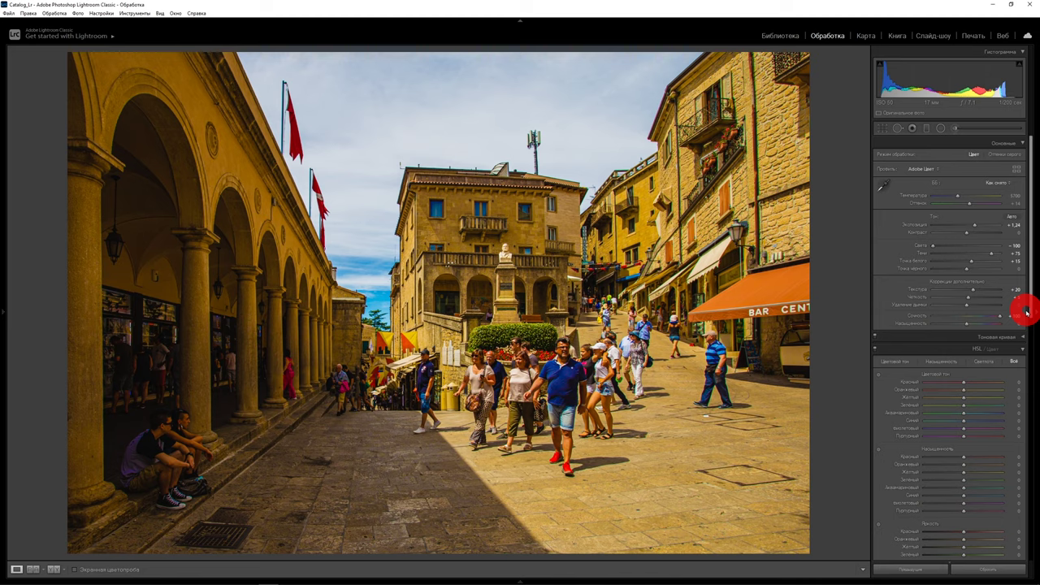
{"action": "left_click_drag", "start_coordinate": [1027, 311], "coordinate": [1036, 299]}
{"action": "double_click", "coordinate": [1000, 317]}
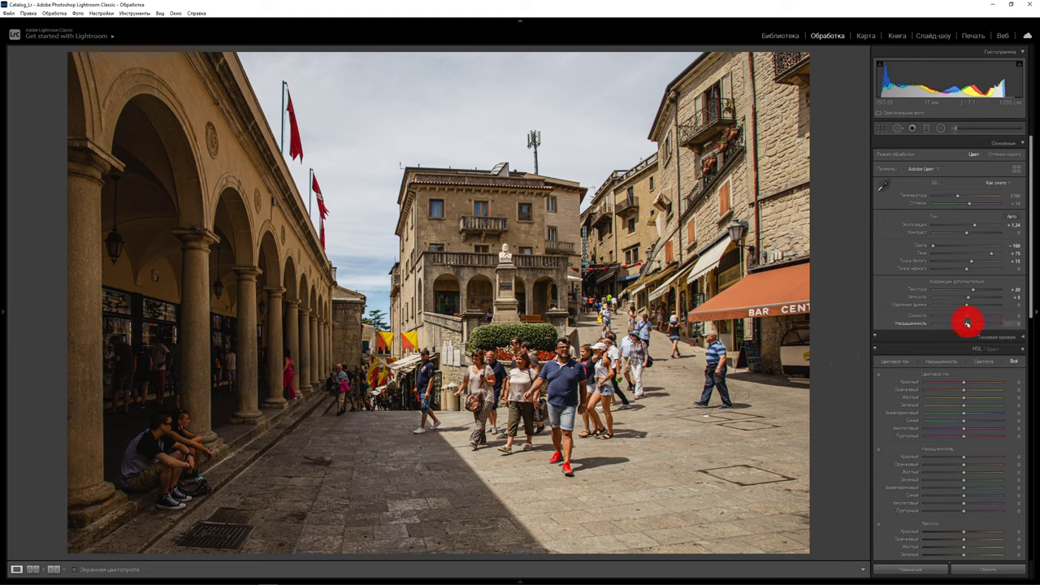
Lower Saturation to -25 and raise Vibrance to about +40
{"action": "left_click_drag", "start_coordinate": [967, 324], "coordinate": [959, 324]}
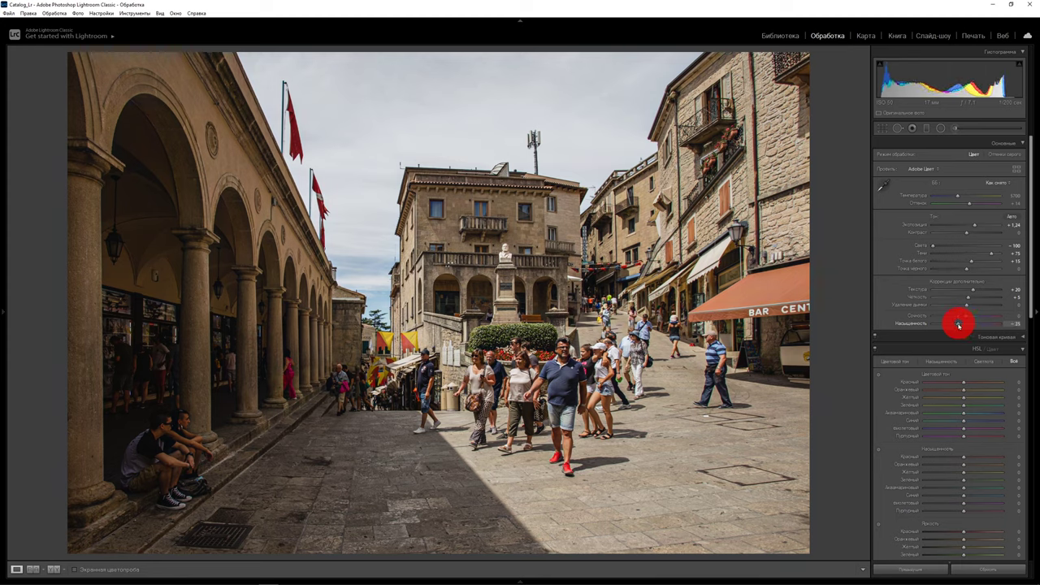
{"action": "left_click_drag", "start_coordinate": [954, 325], "coordinate": [974, 317]}
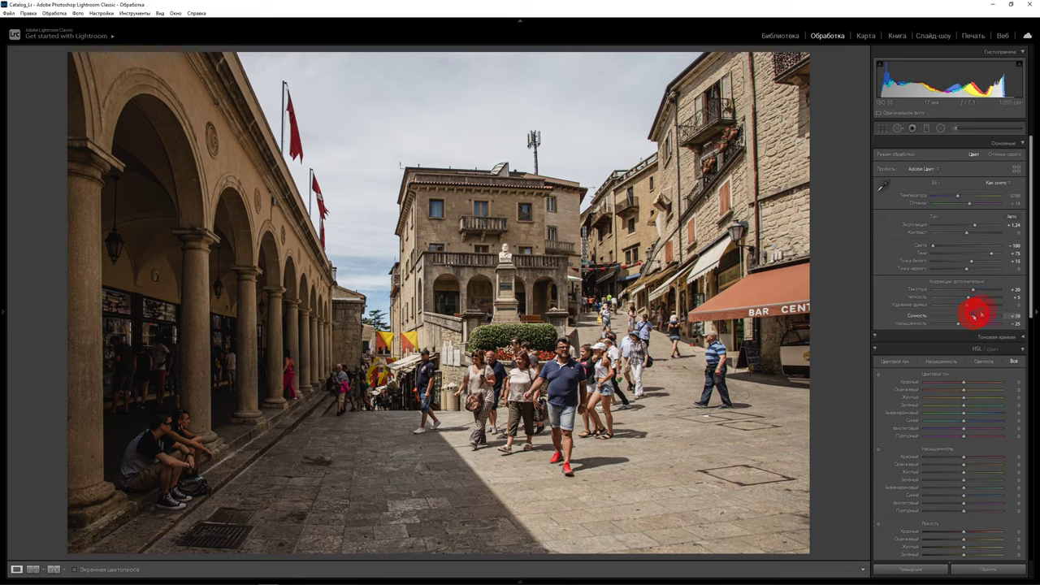
{"action": "left_click_drag", "start_coordinate": [974, 317], "coordinate": [981, 314]}
{"action": "left_click_drag", "start_coordinate": [980, 312], "coordinate": [981, 313]}
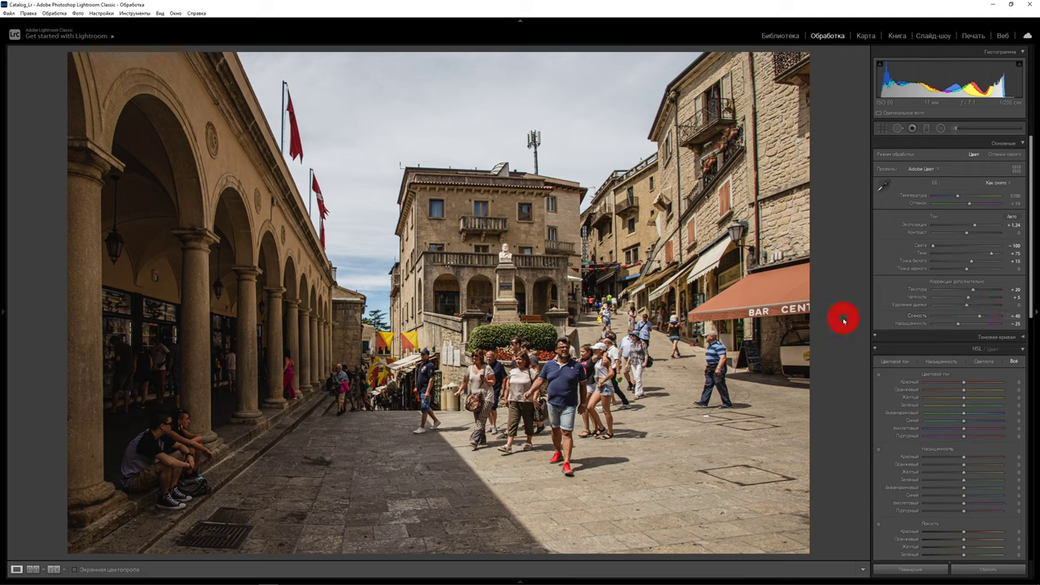